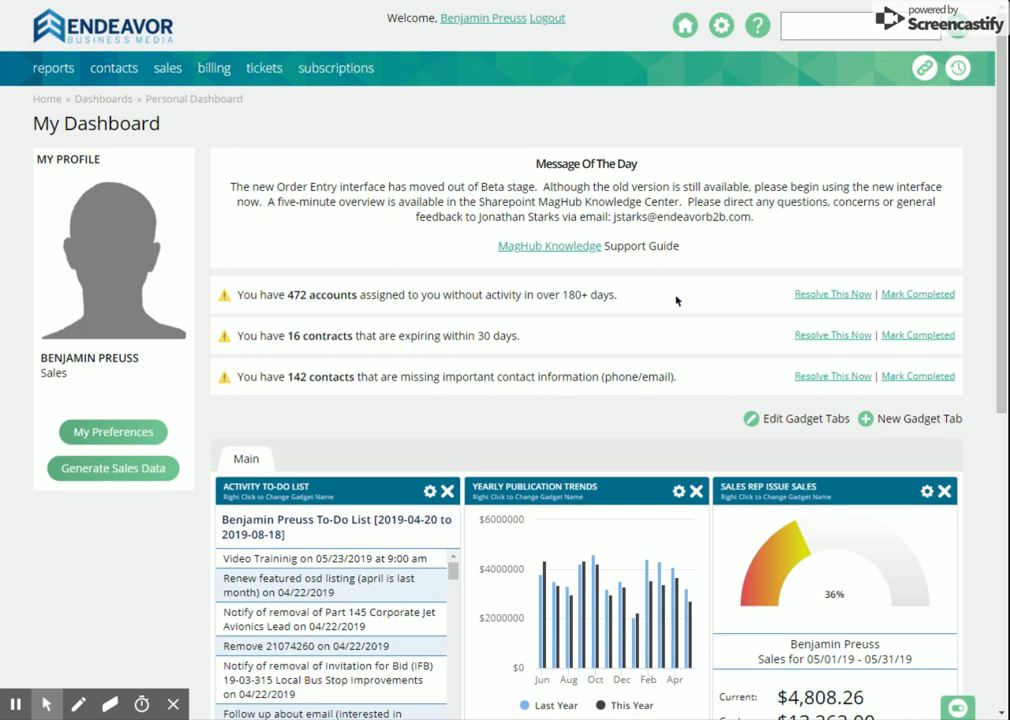
Step: Open the company search page
left_click(117, 75)
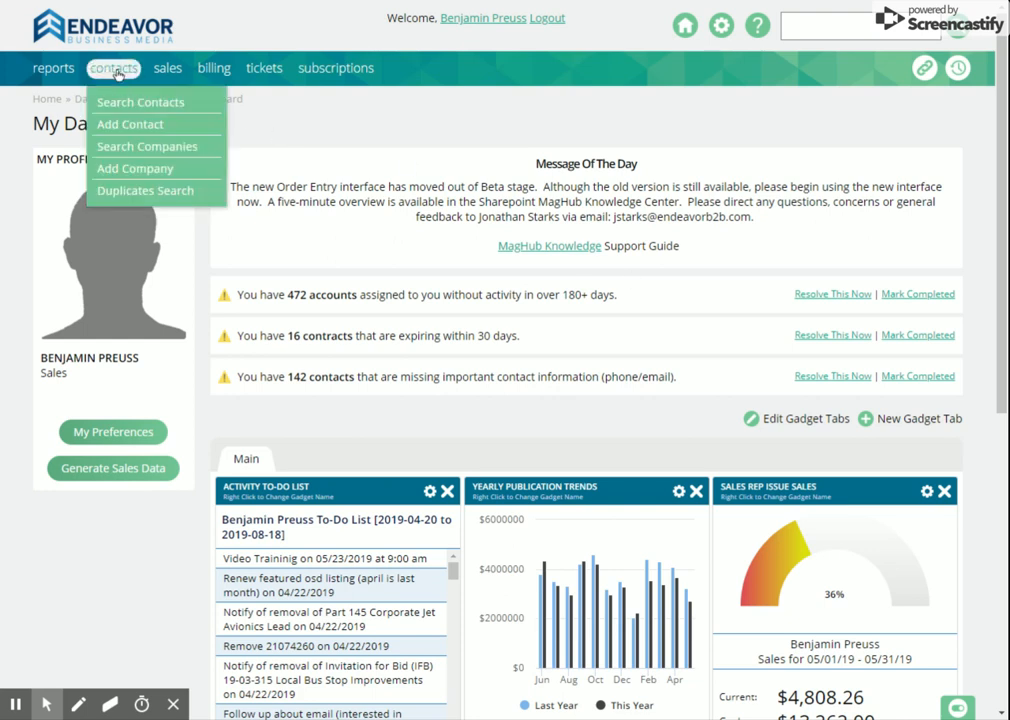
left_click(131, 156)
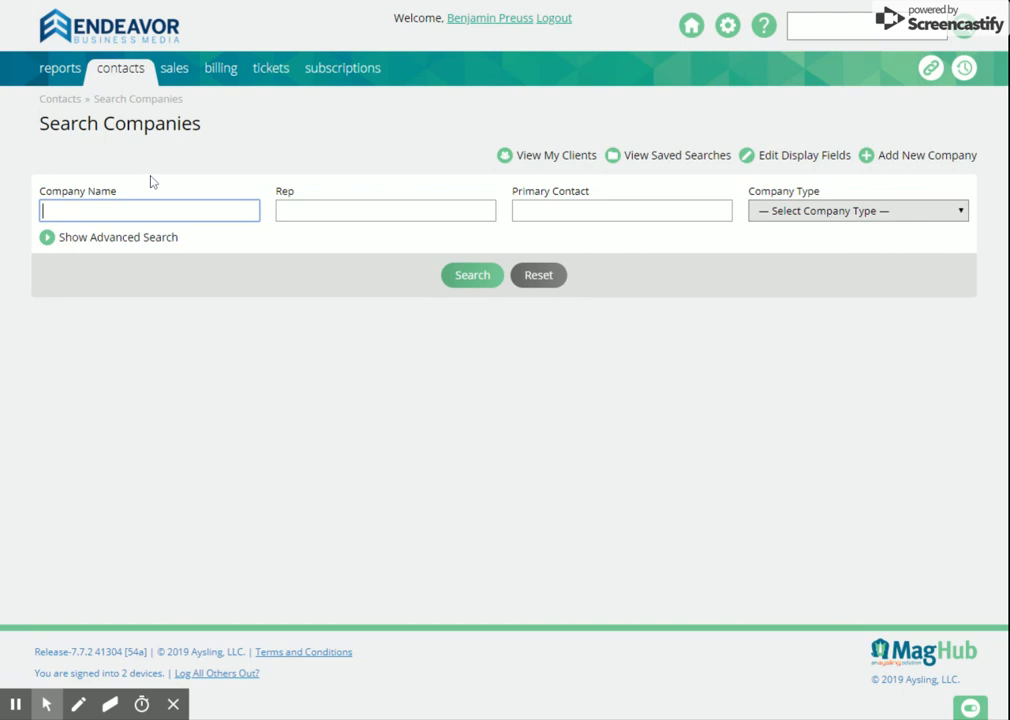
type("Southcomm")
key("BackSpace")
key("BackSpace")
key("BackSpace")
key("BackSpace")
key("BackSpace")
key("BackSpace")
key("BackSpace")
key("BackSpace")
key("BackSpace")
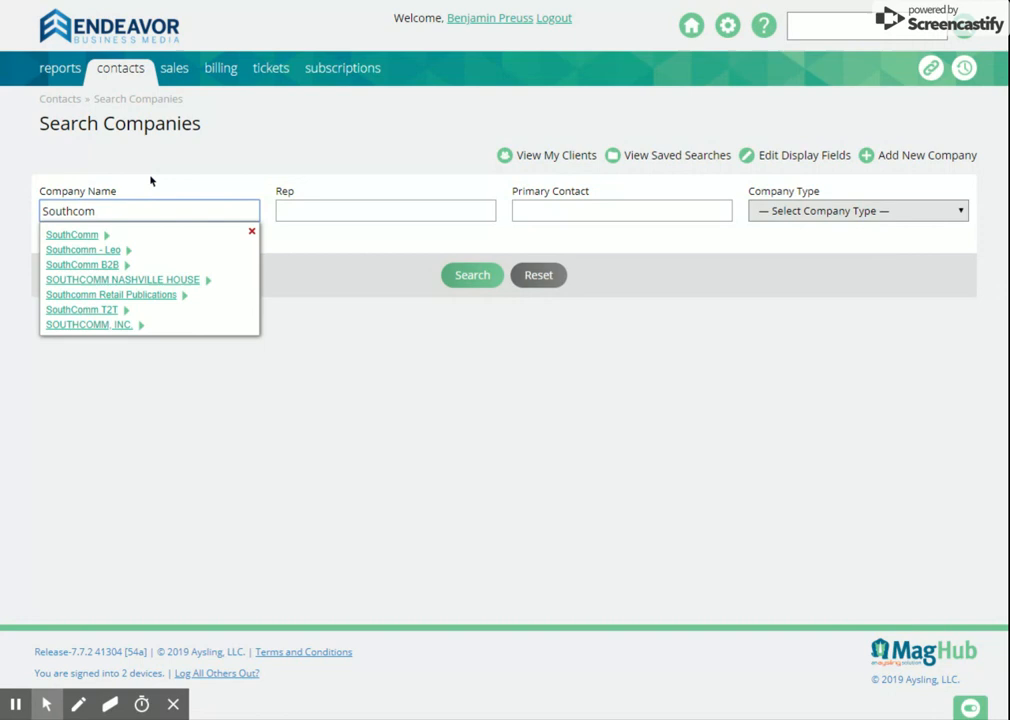
Step: Search the existing companies for the name Endeavor B2B
type("Ende")
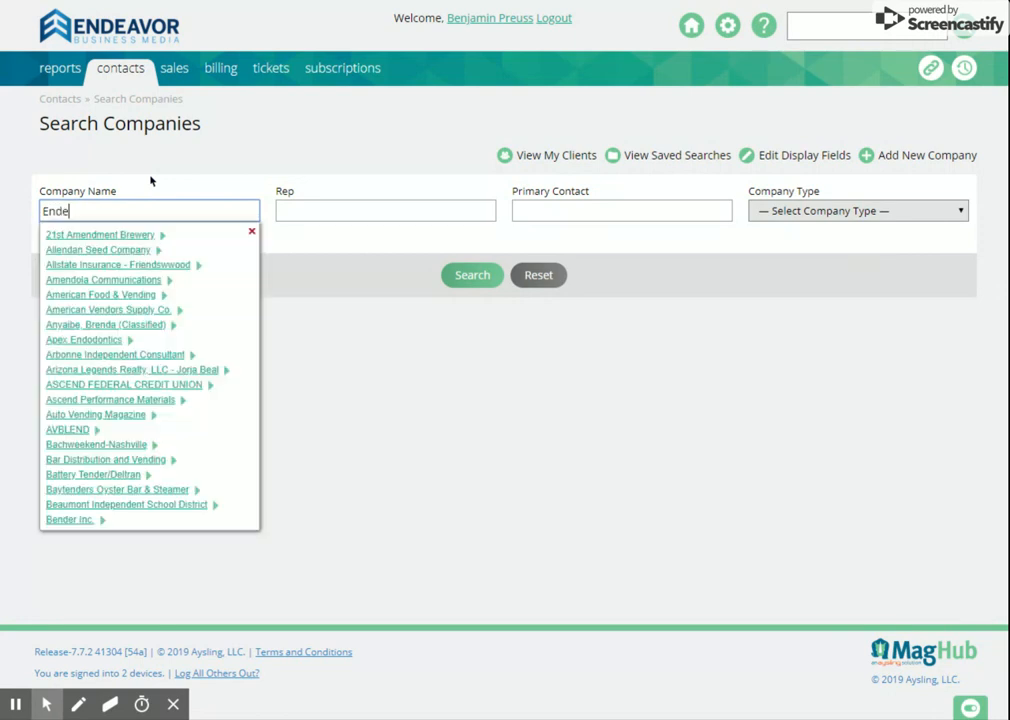
type("avor B")
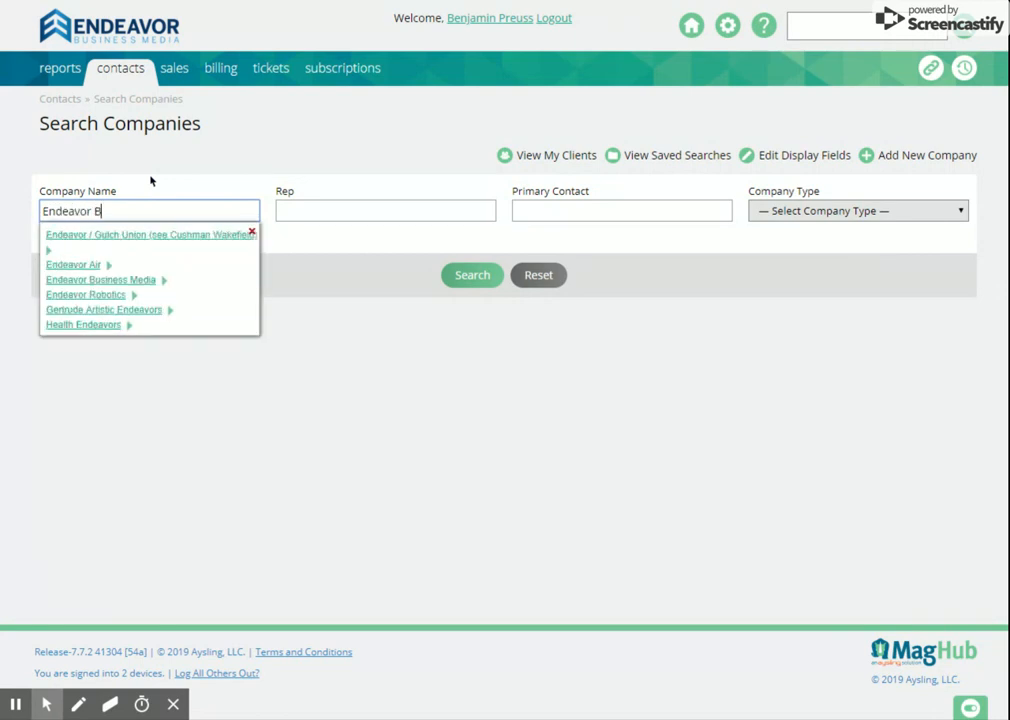
type("2B")
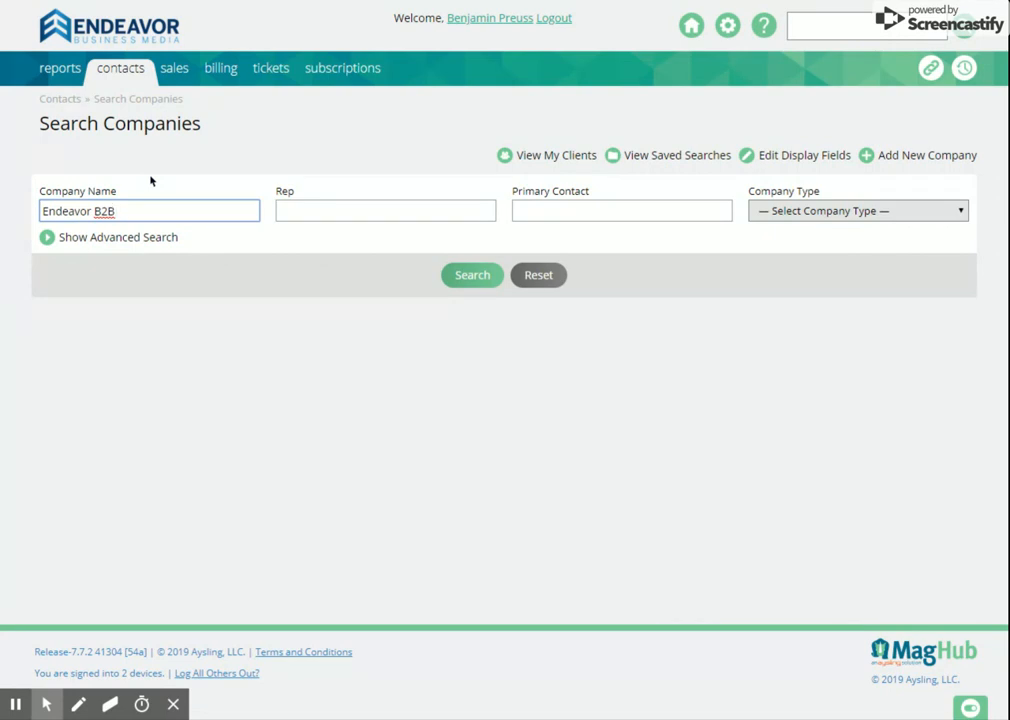
key("BackSpace")
key("BackSpace")
key("BackSpace")
key("BackSpace")
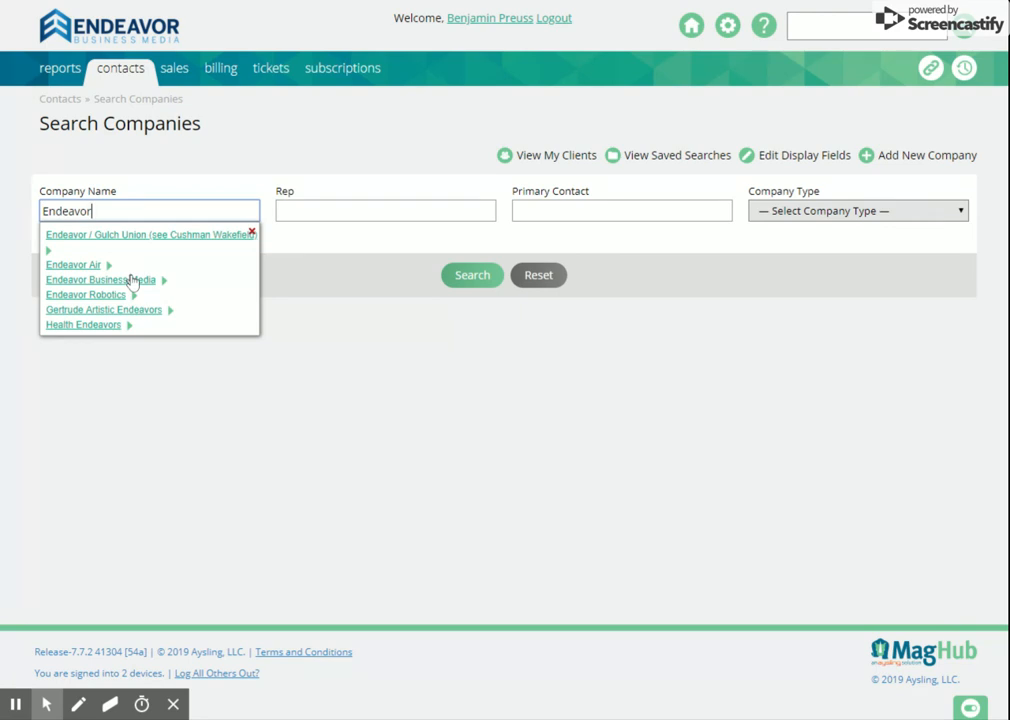
type("B2B")
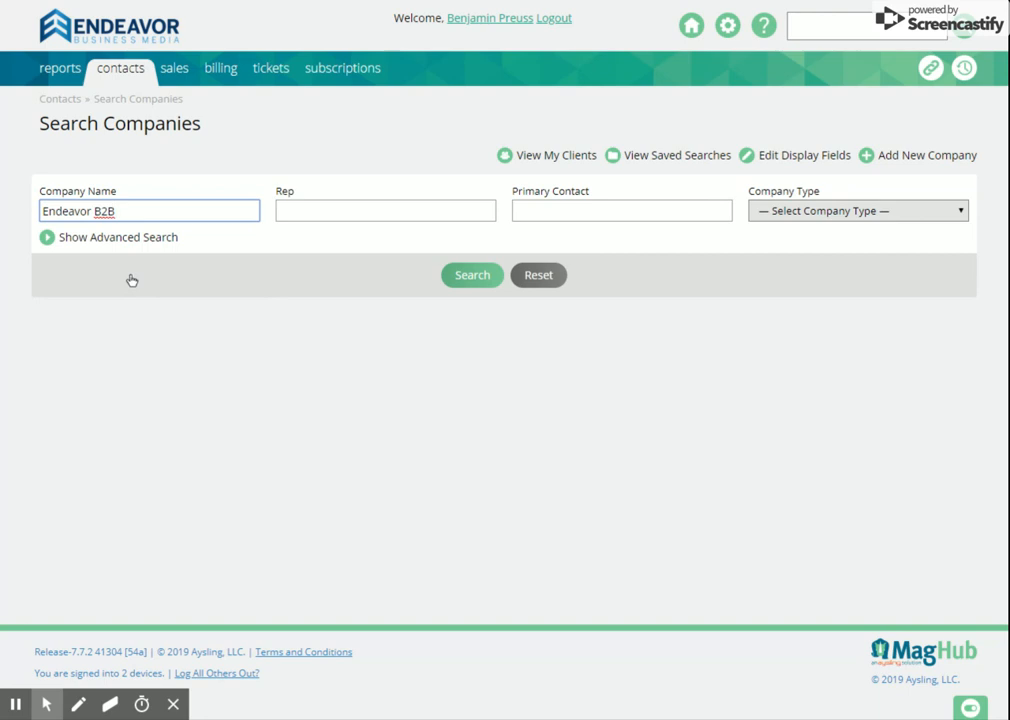
left_click(467, 289)
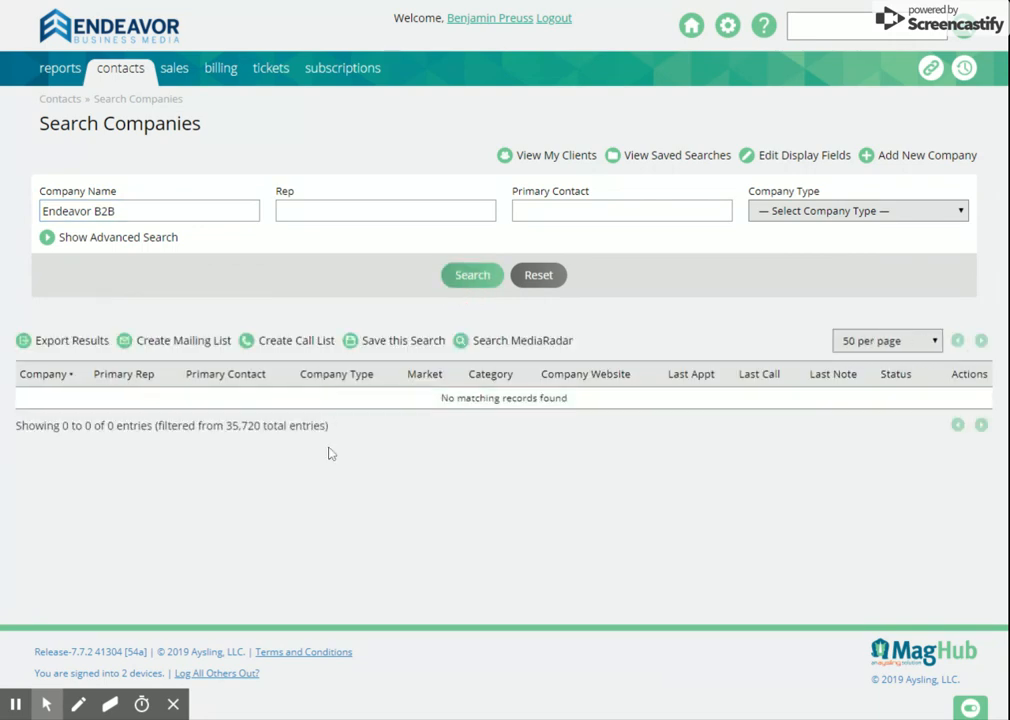
Step: Start a new company record and enter Endeavor B2B as the company name
left_click(898, 170)
left_click(319, 252)
type("Endeavor B2B")
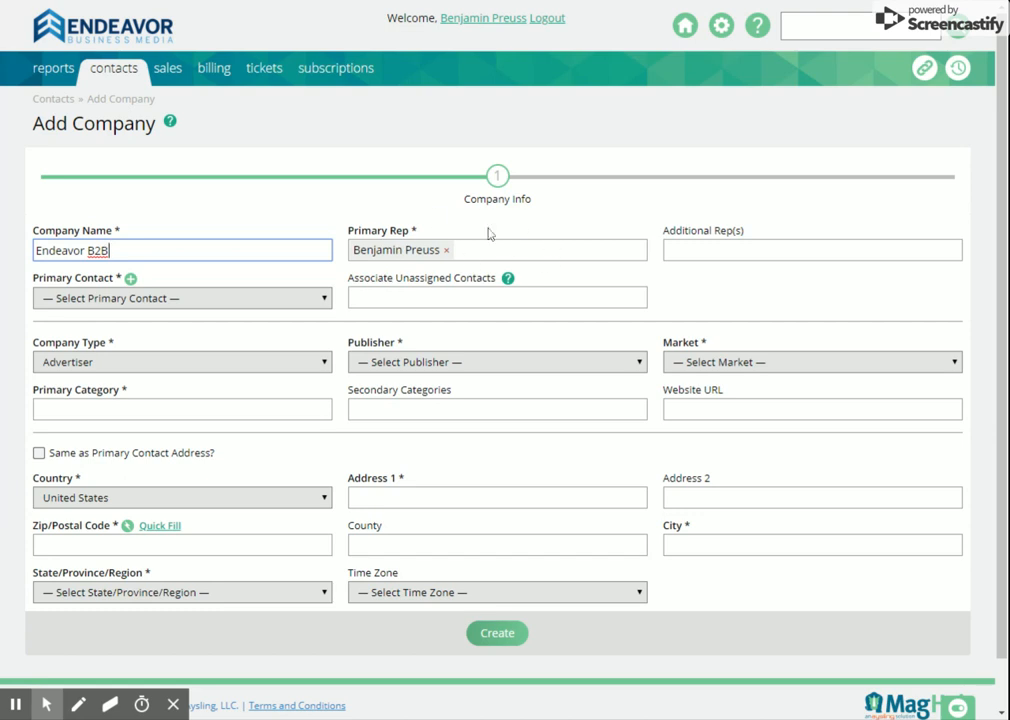
left_click(679, 251)
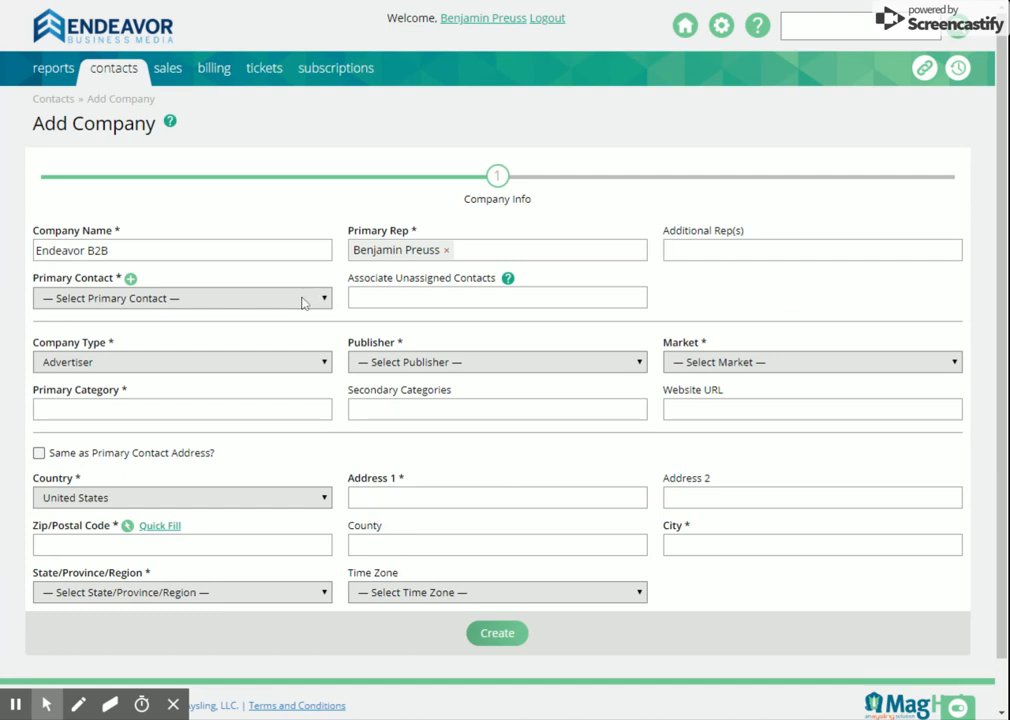
Step: Open the form for adding a new primary contact to the company
left_click(121, 303)
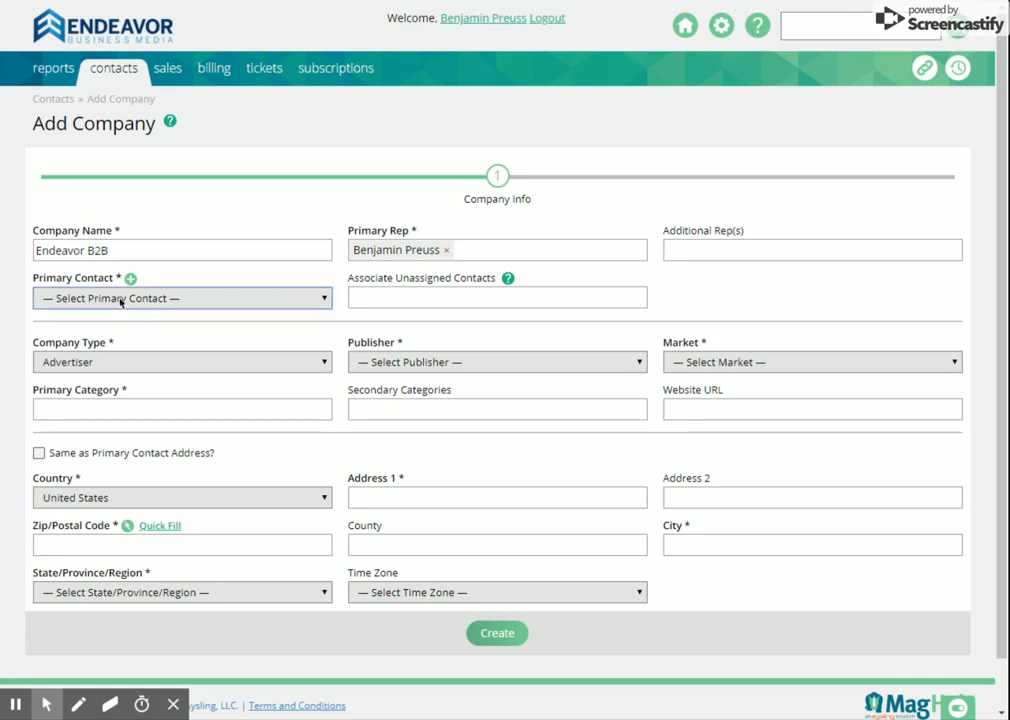
left_click(121, 302)
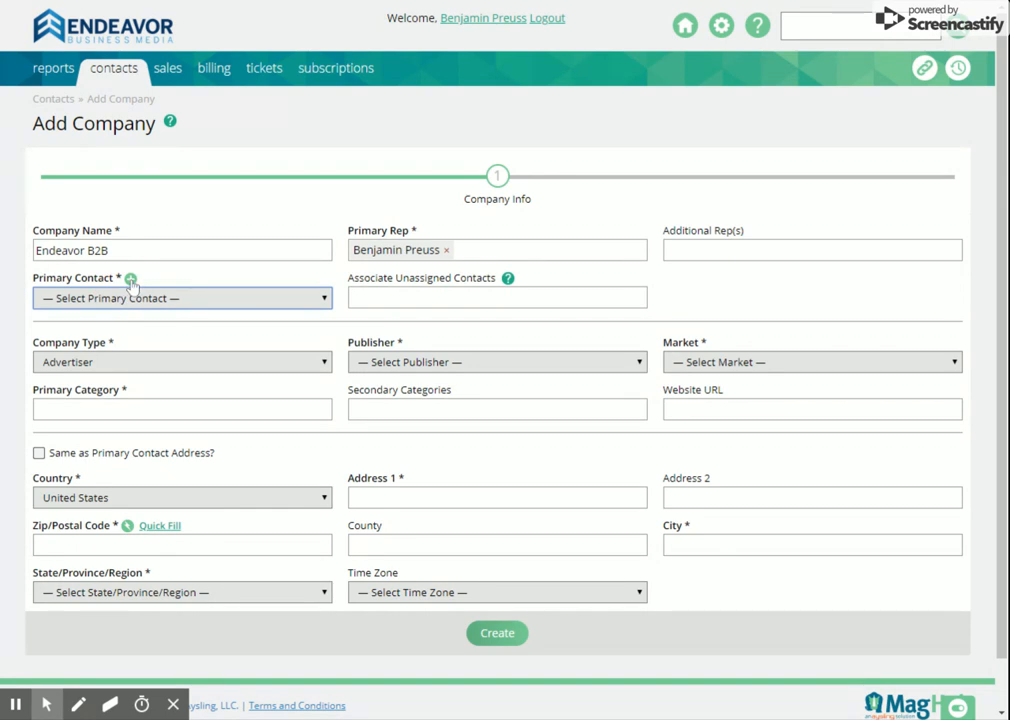
left_click(130, 280)
left_click(130, 280)
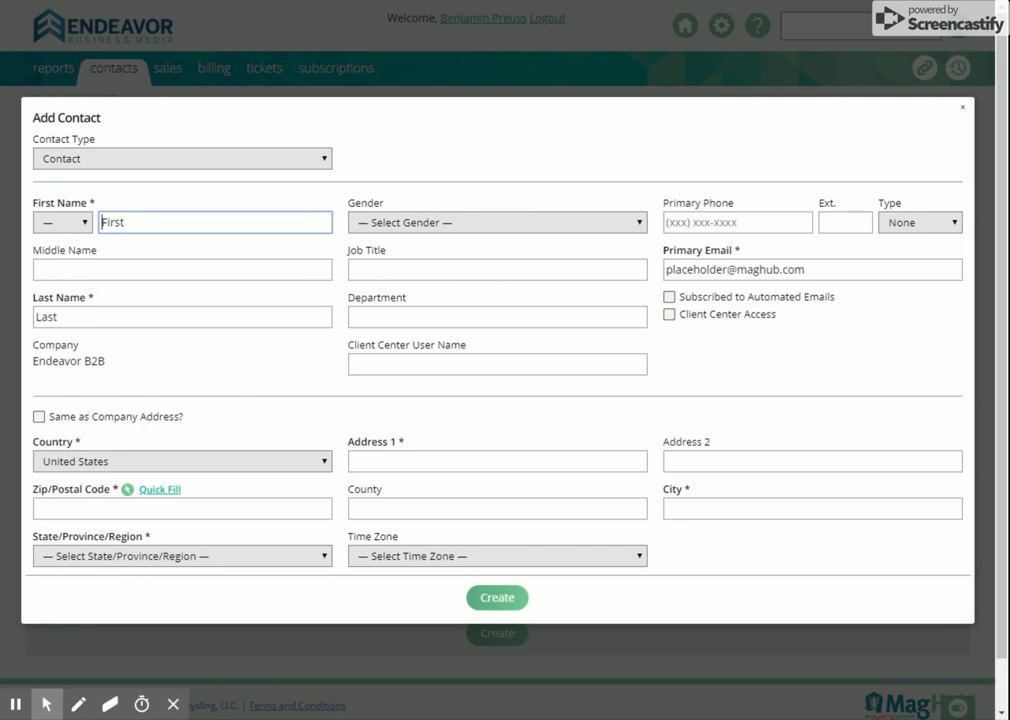
left_click_drag(668, 270, 803, 270)
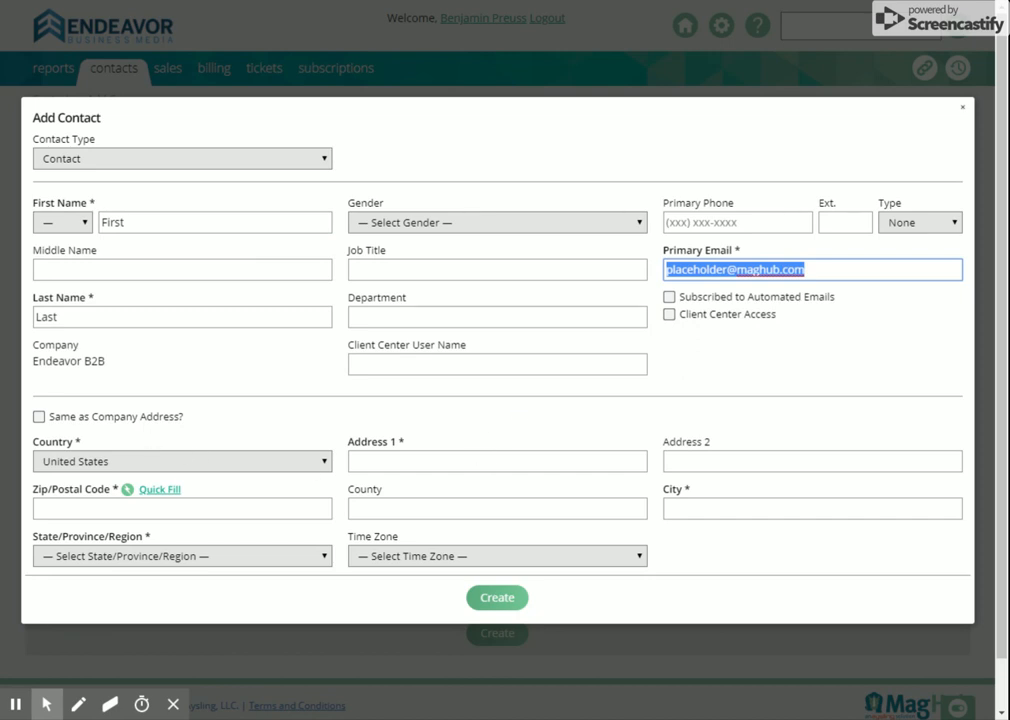
left_click(129, 418)
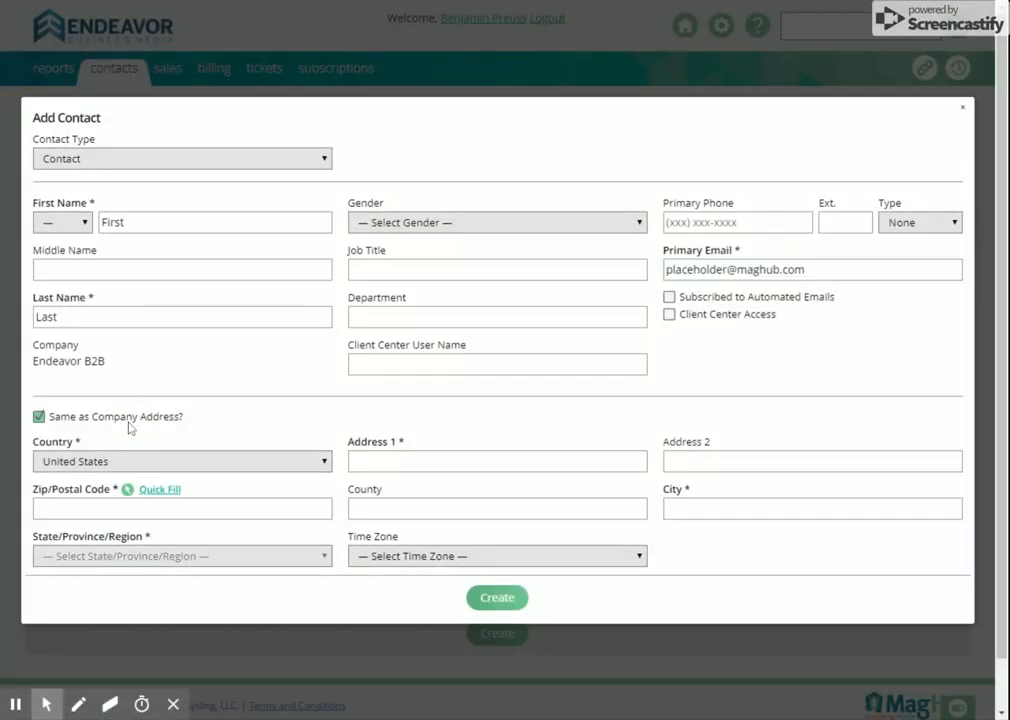
left_click(79, 419)
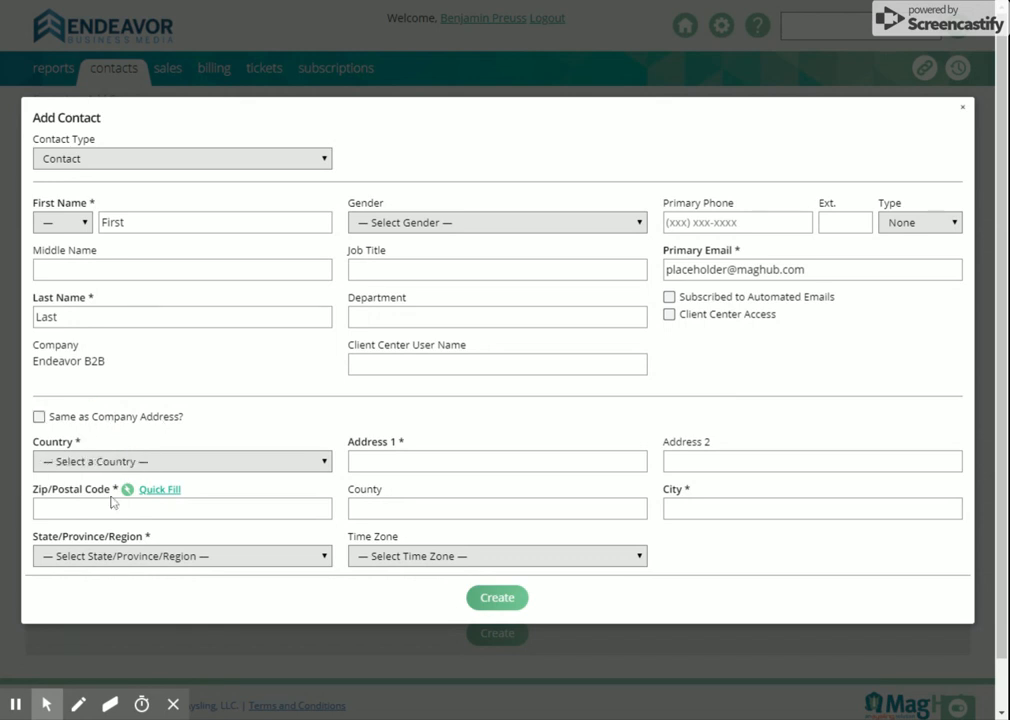
Step: Fill in the contact's name, e-mail and postal address from the saved autofill entry and create the contact
mouse_move(125, 487)
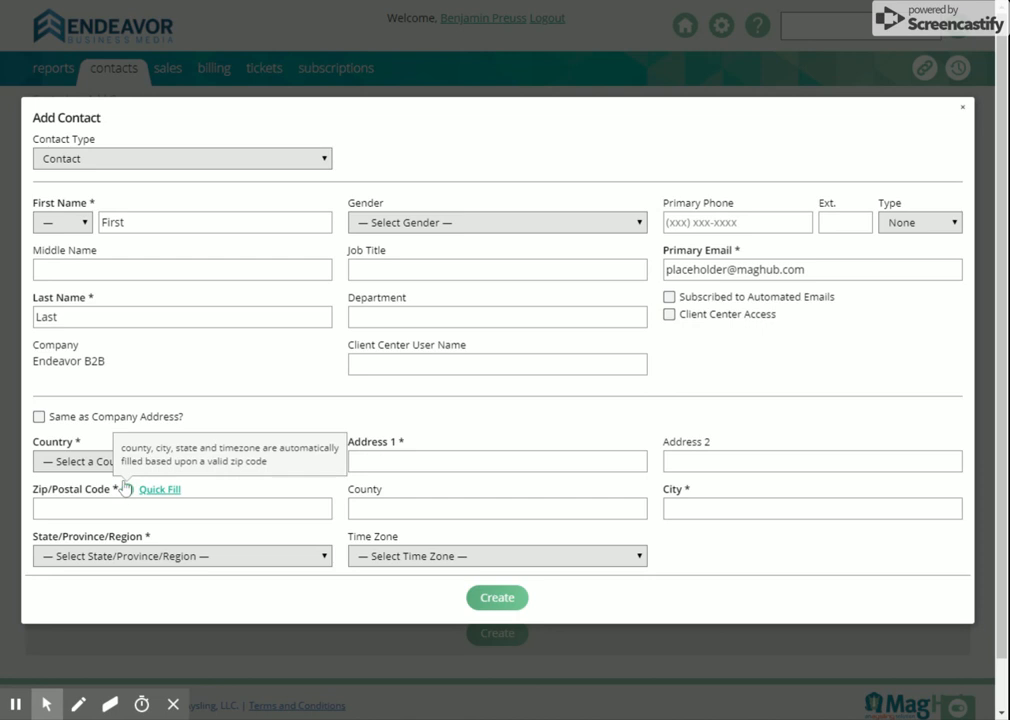
left_click(410, 462)
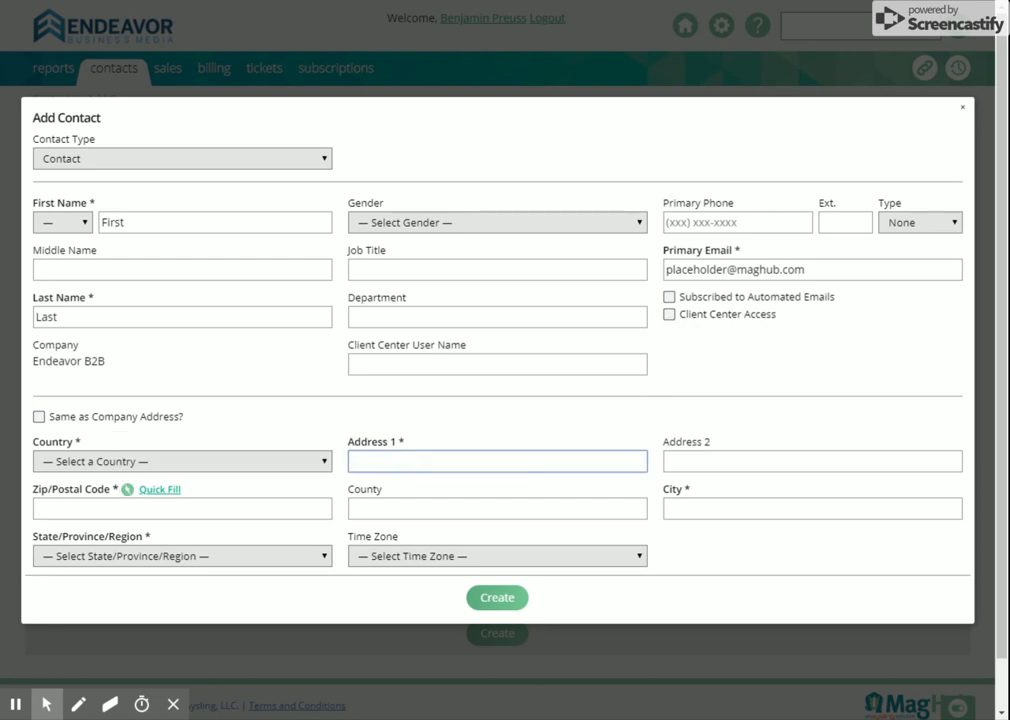
type("1233 Ja")
key("Down")
key("Return")
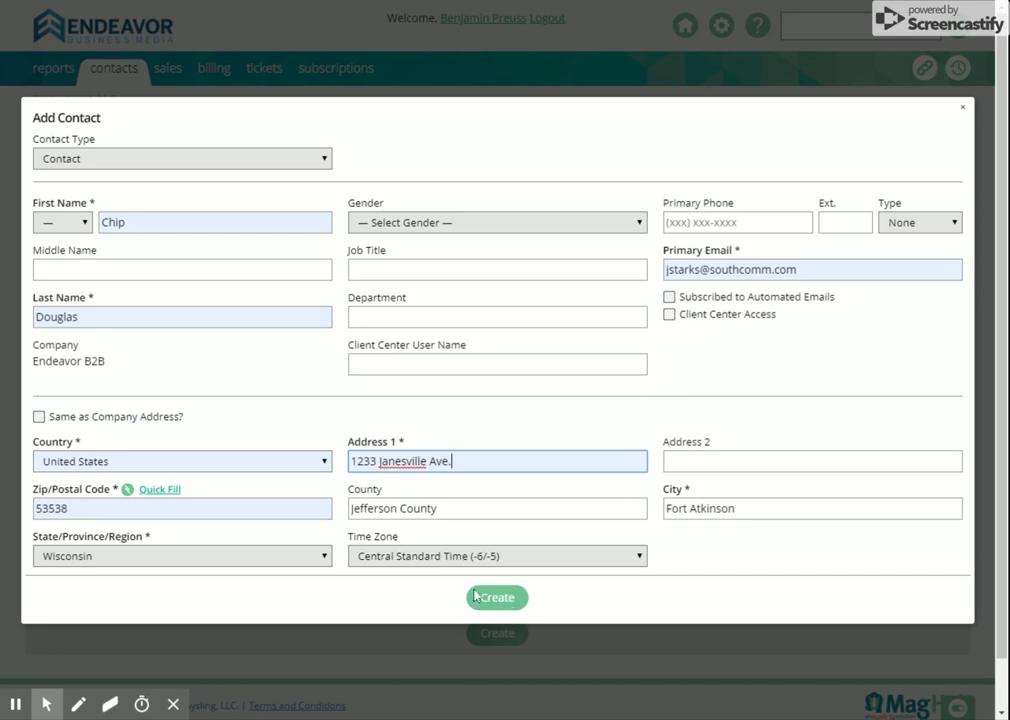
left_click(507, 600)
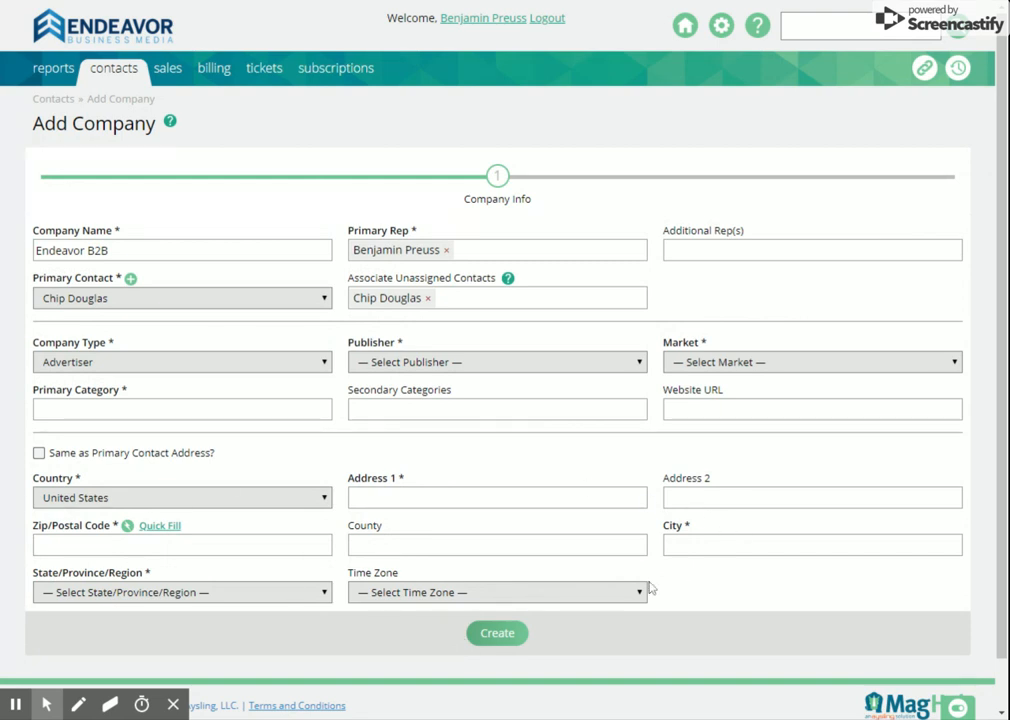
Step: Reuse the primary contact's address for the company and set Publisher to Endeavor Business Media and Market to Industrial WaterWorld Group
left_click(39, 454)
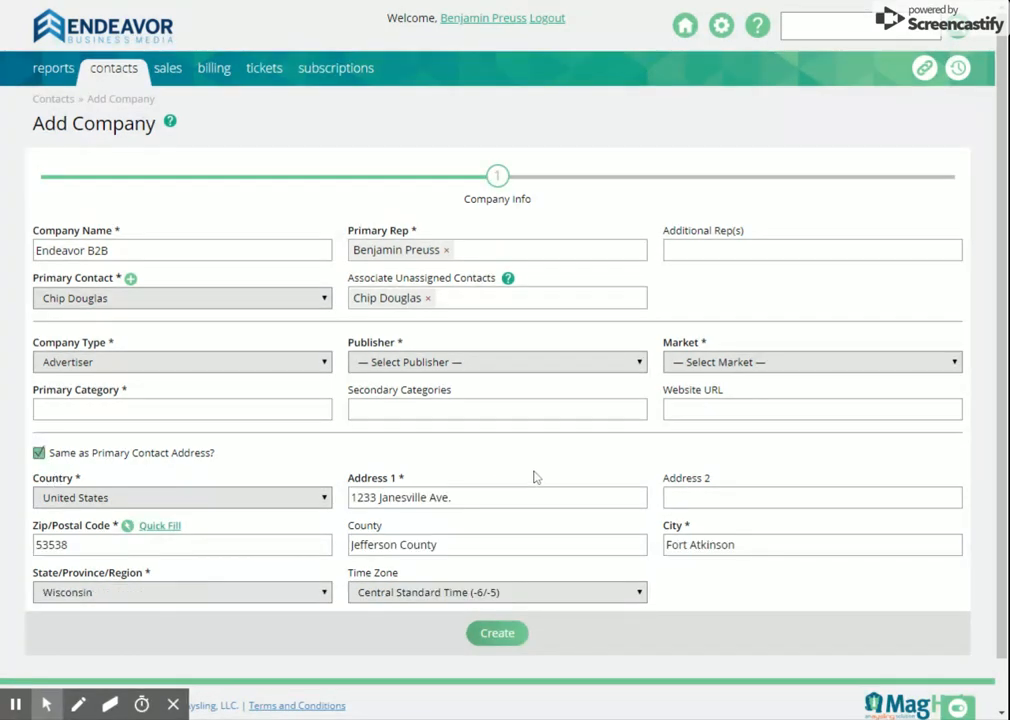
left_click(62, 370)
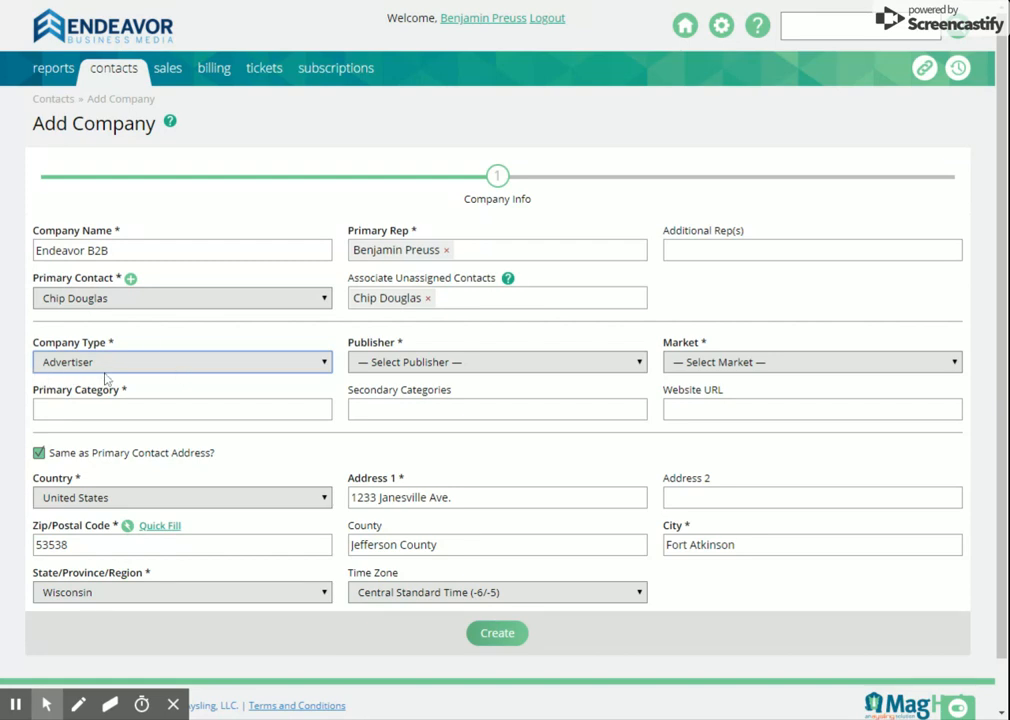
left_click(453, 364)
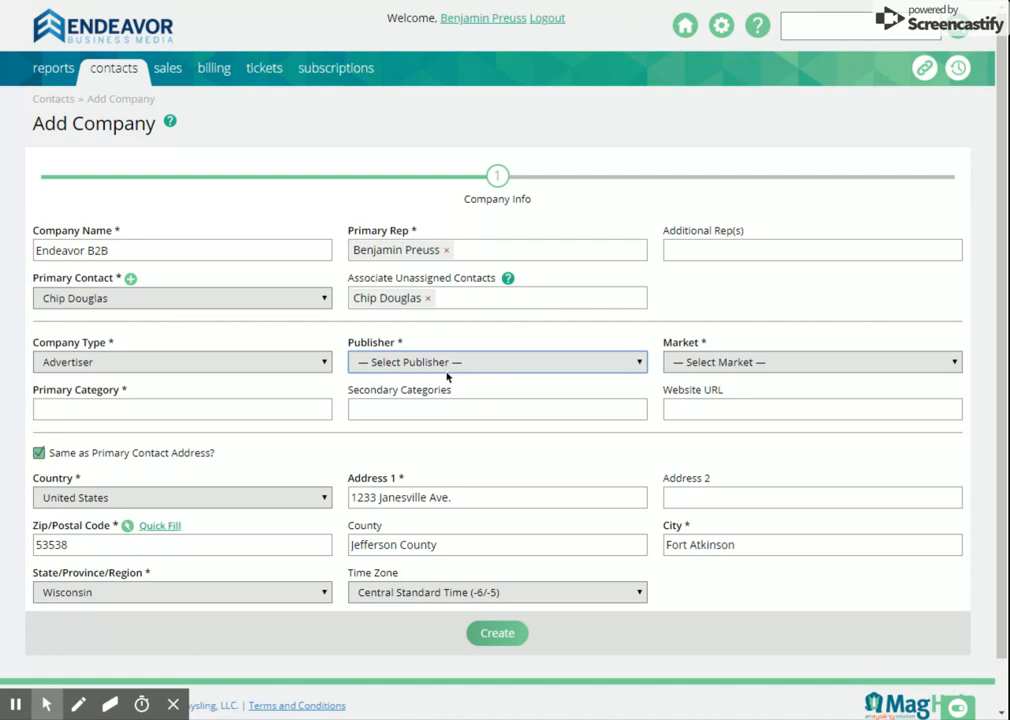
left_click(449, 388)
left_click(702, 362)
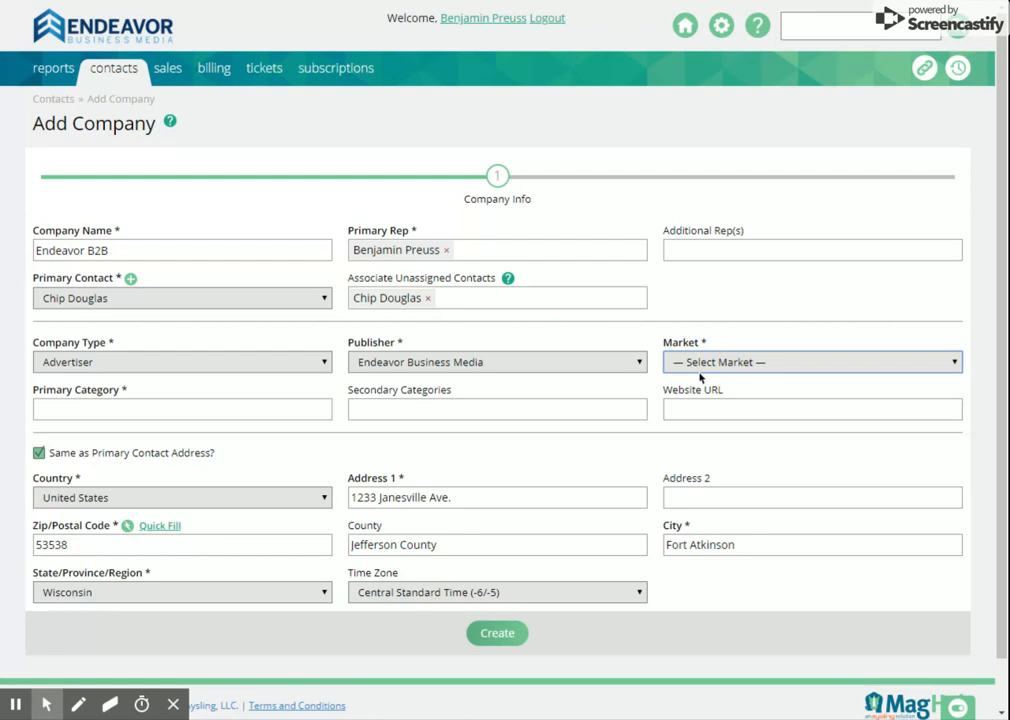
left_click(744, 599)
Step: Set the primary category to EC : General and create the company
left_click(200, 408)
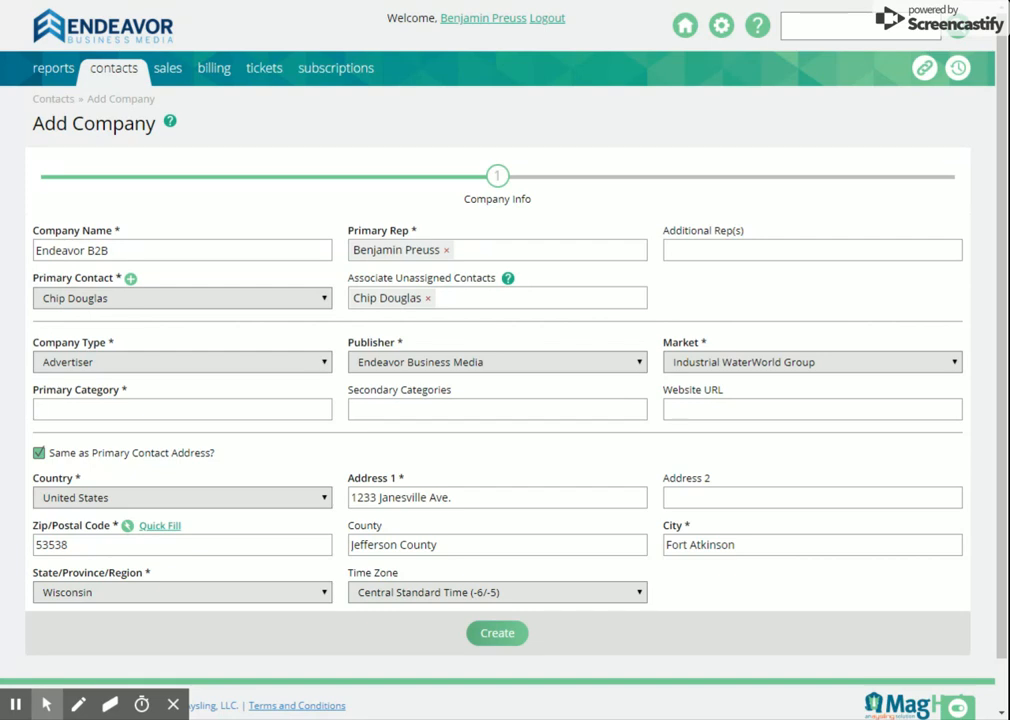
type("gen")
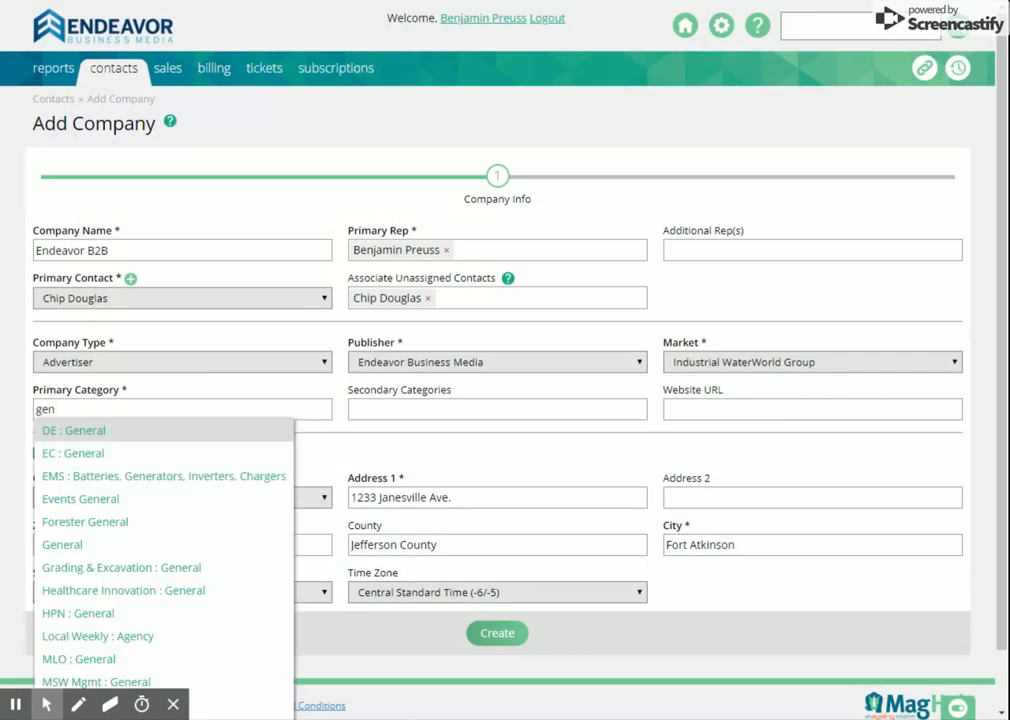
type("e")
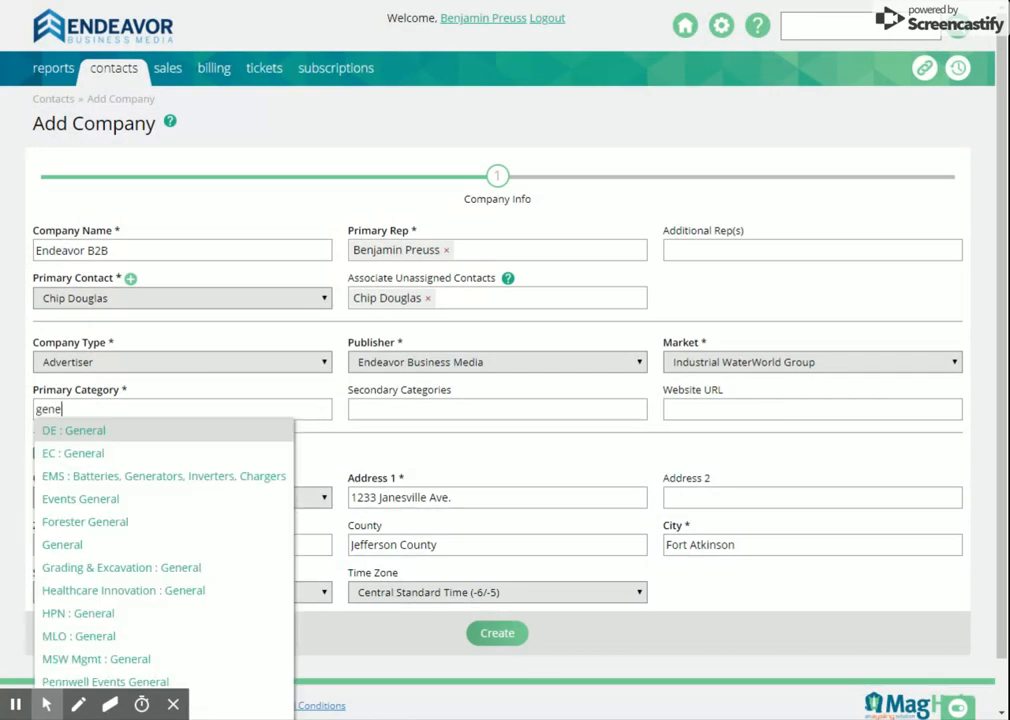
type("ral")
key("BackSpace")
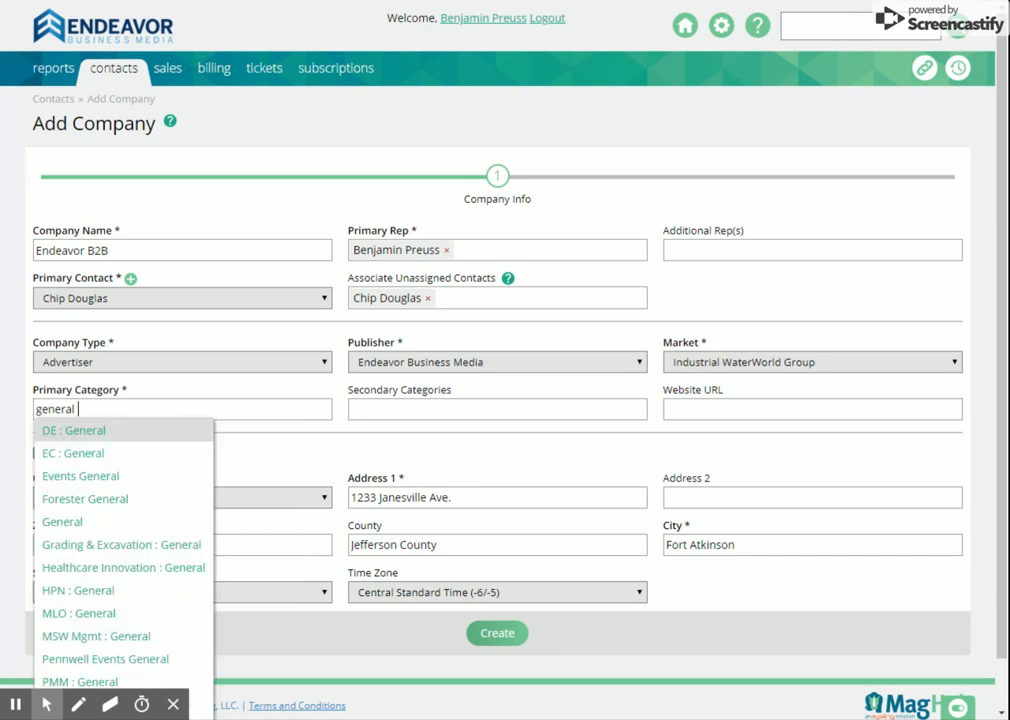
left_click(110, 455)
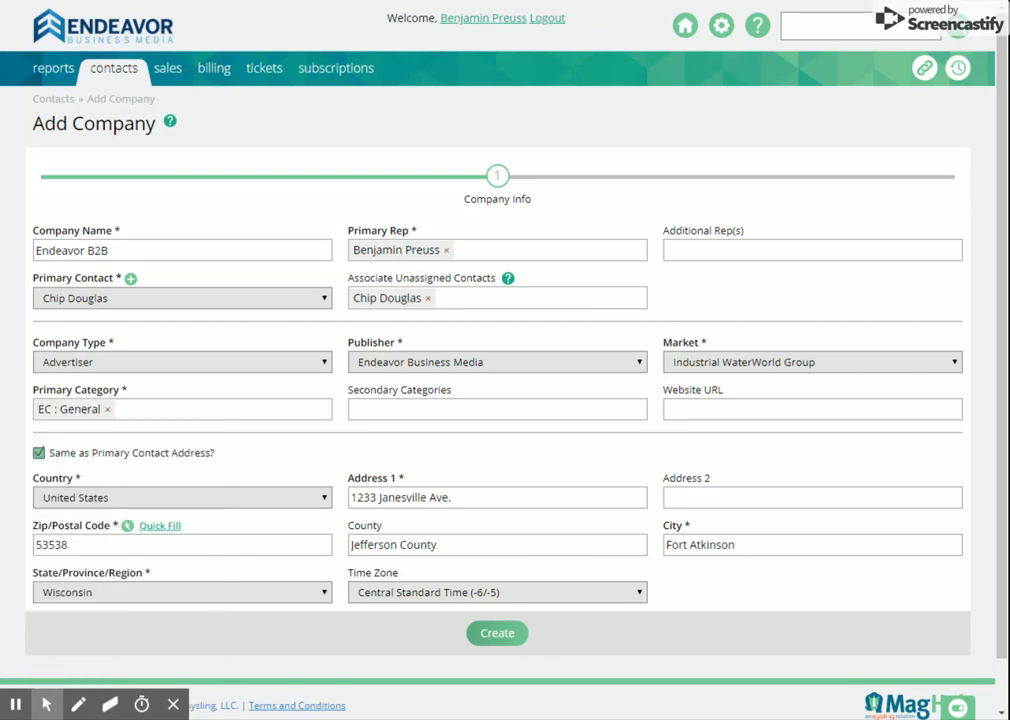
key("Tab")
left_click(510, 635)
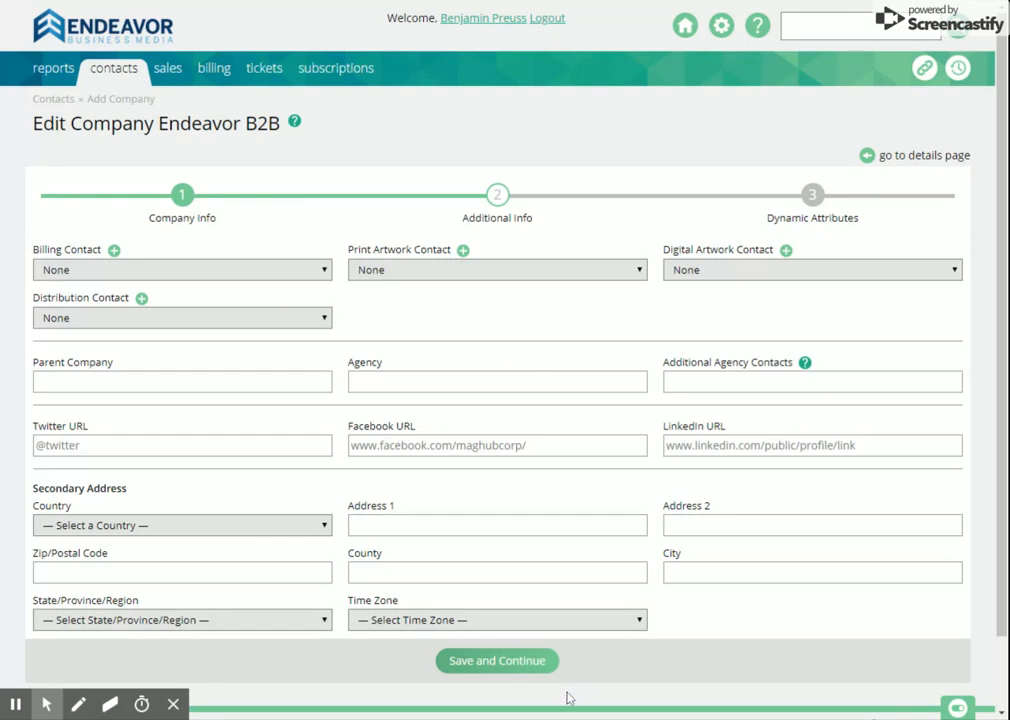
Step: Keep the additional info blank, add Healthcare Tags with Interoperability & HIE and Population Health Management, and save the company
left_click(539, 666)
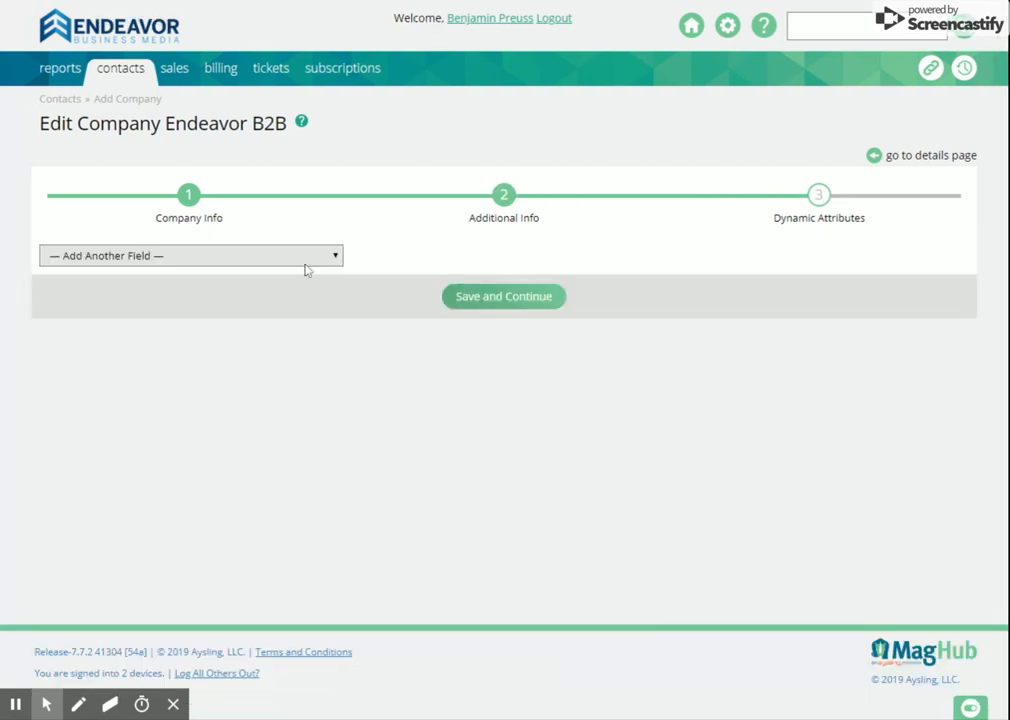
left_click(309, 257)
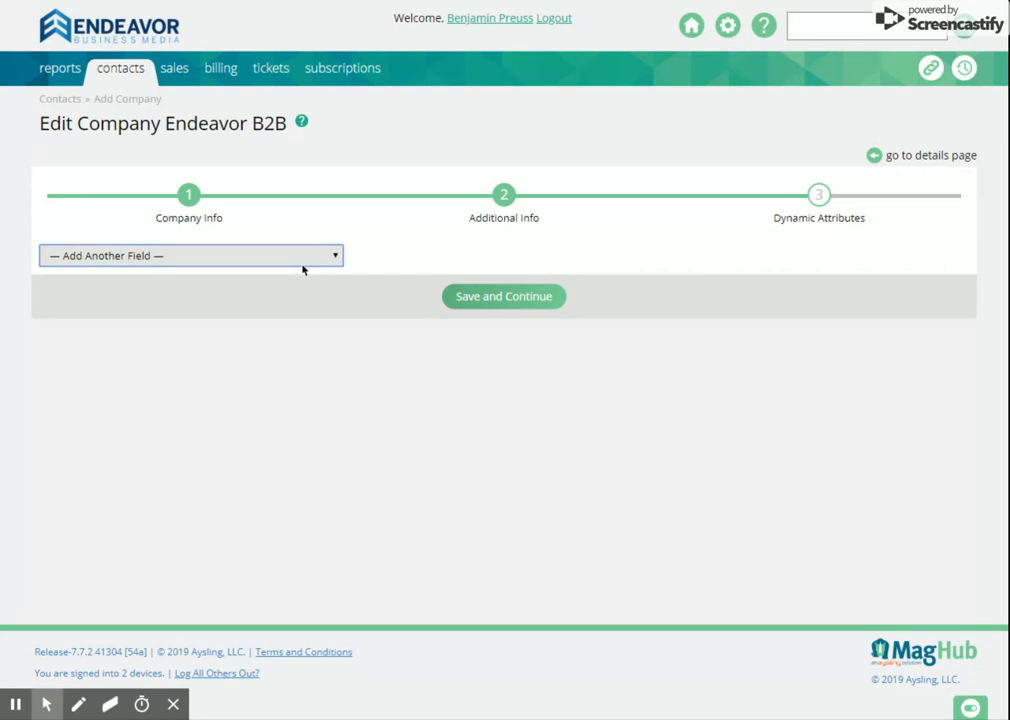
left_click(191, 291)
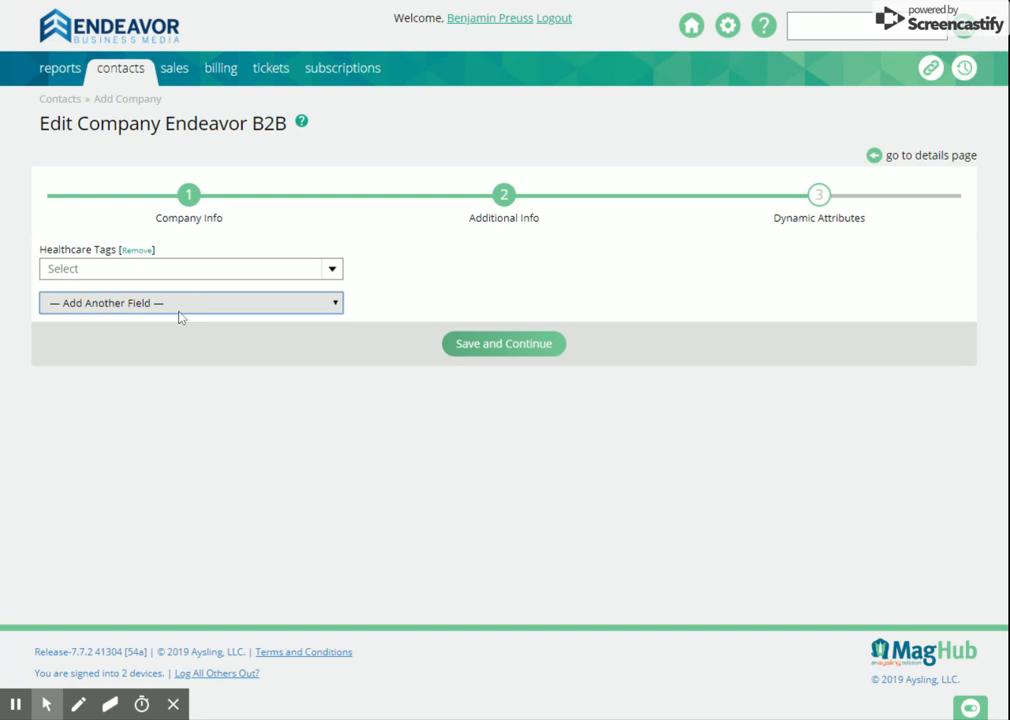
left_click(192, 272)
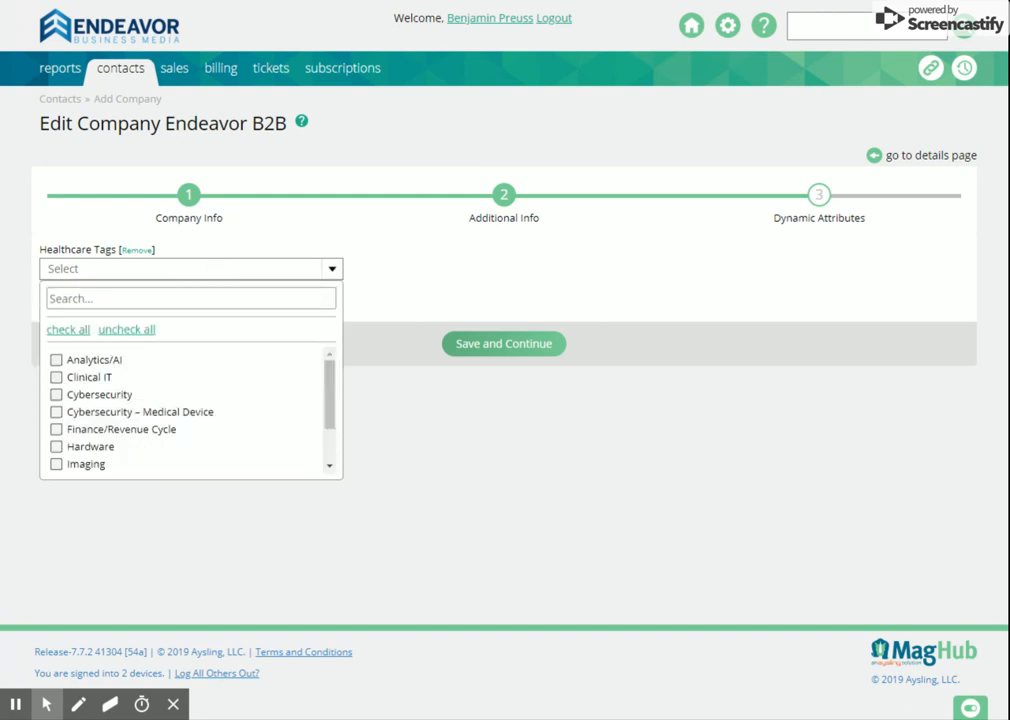
scroll(162, 376, "down", 2)
left_click(57, 426)
left_click(56, 459)
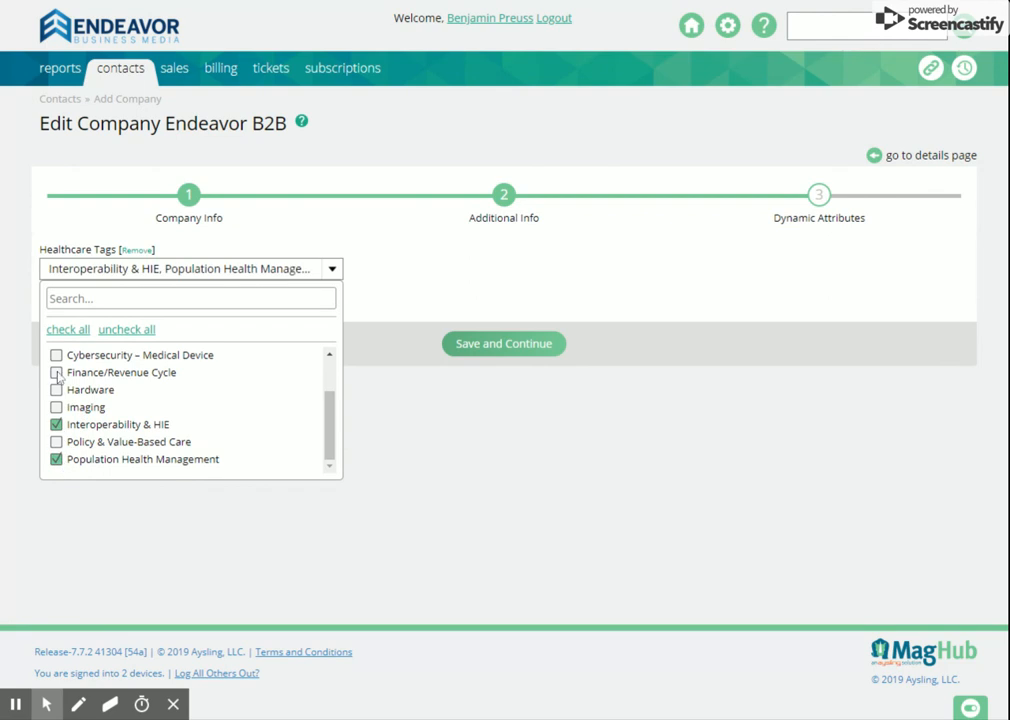
left_click(511, 275)
left_click(505, 343)
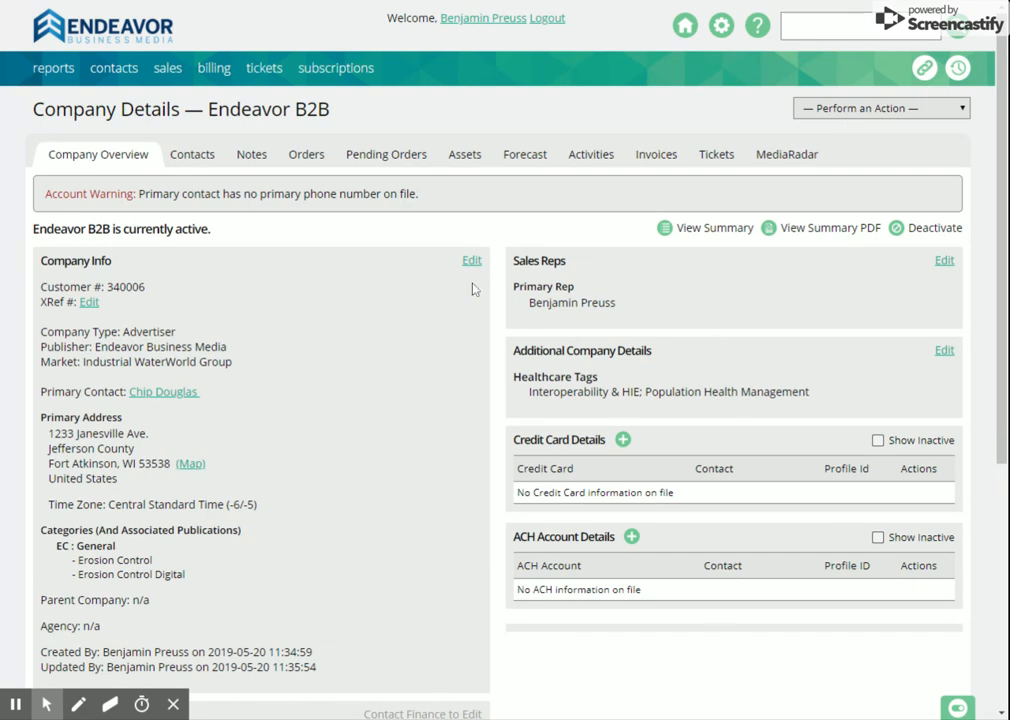
Step: Review the new company's overview through its billing information and open the primary contact's details
scroll(474, 289, "down", 1)
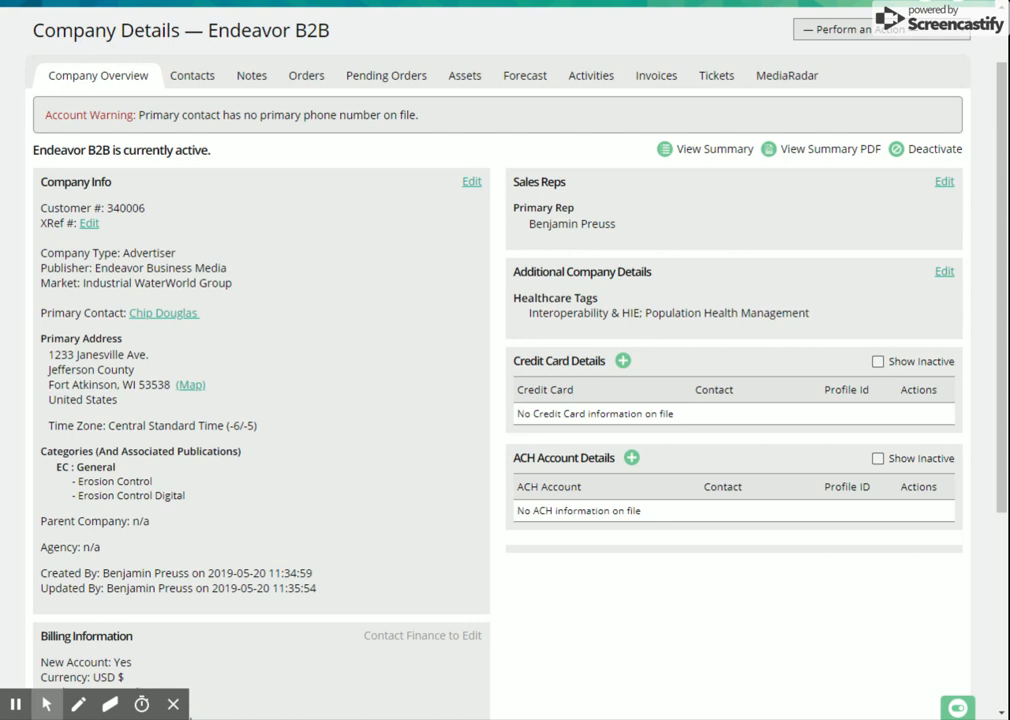
scroll(603, 314, "down", 1)
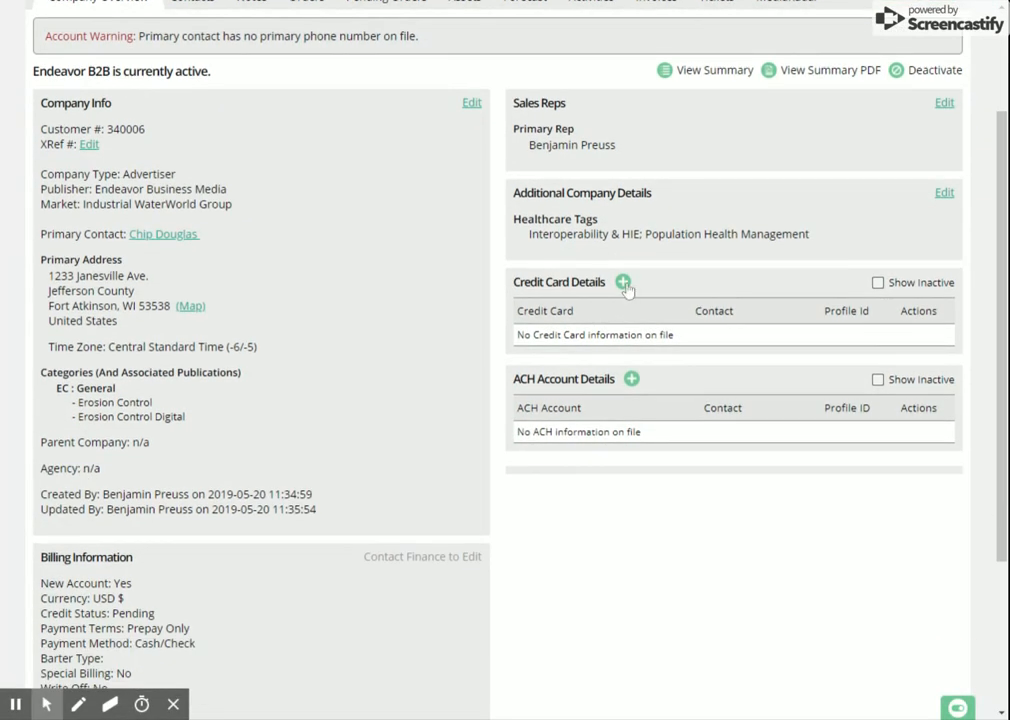
scroll(462, 302, "down", 2)
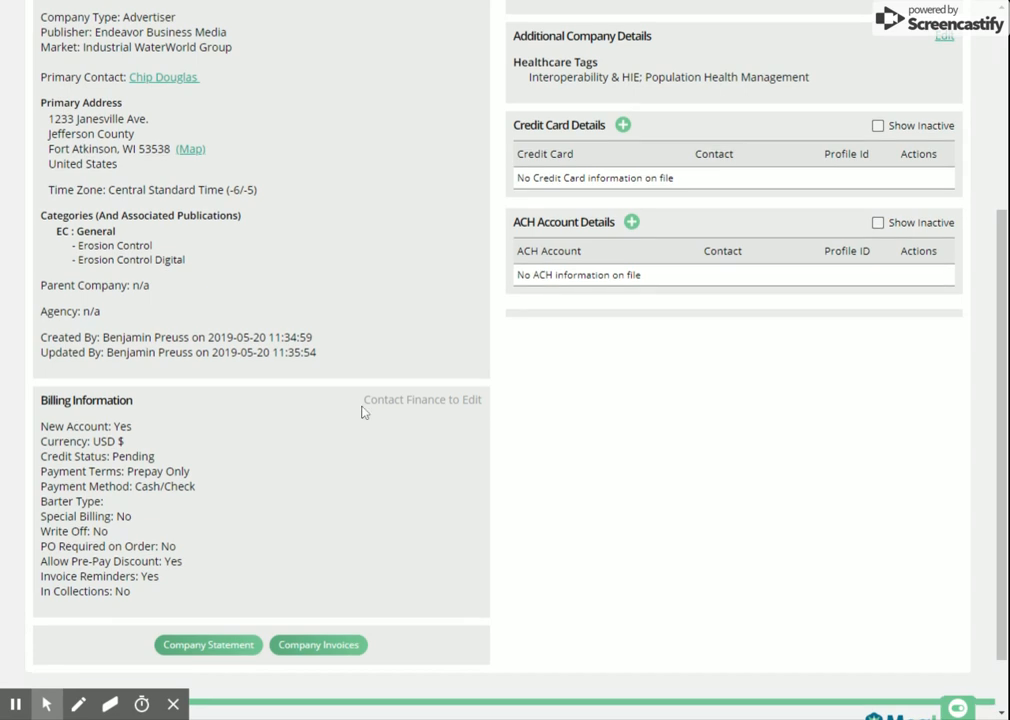
scroll(360, 405, "up", 3)
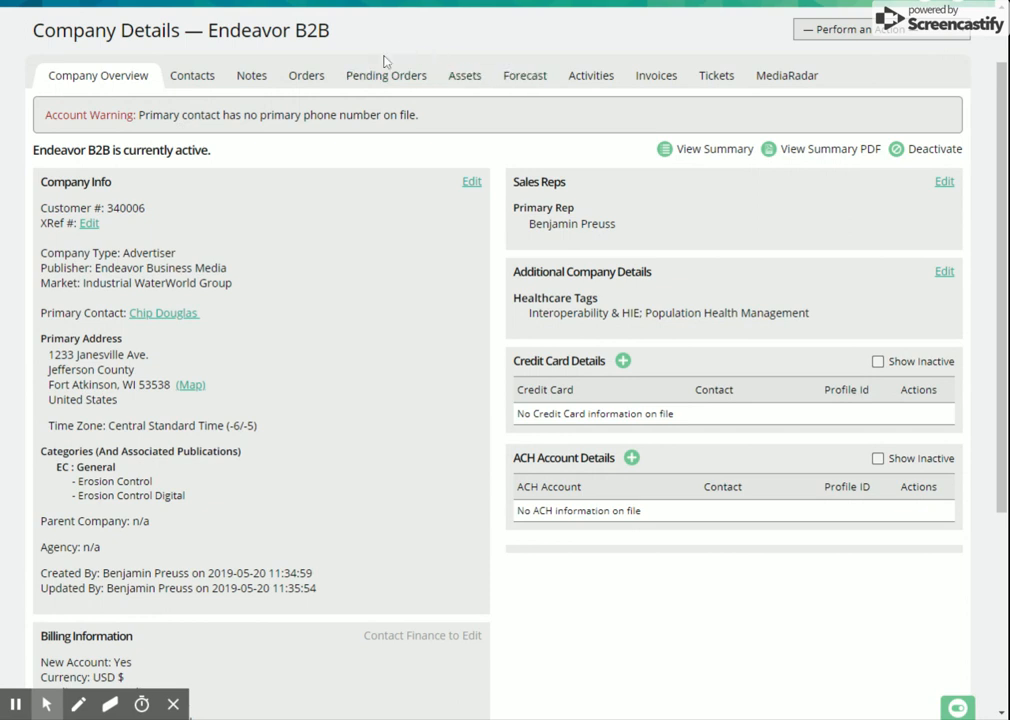
scroll(383, 61, "up", 1)
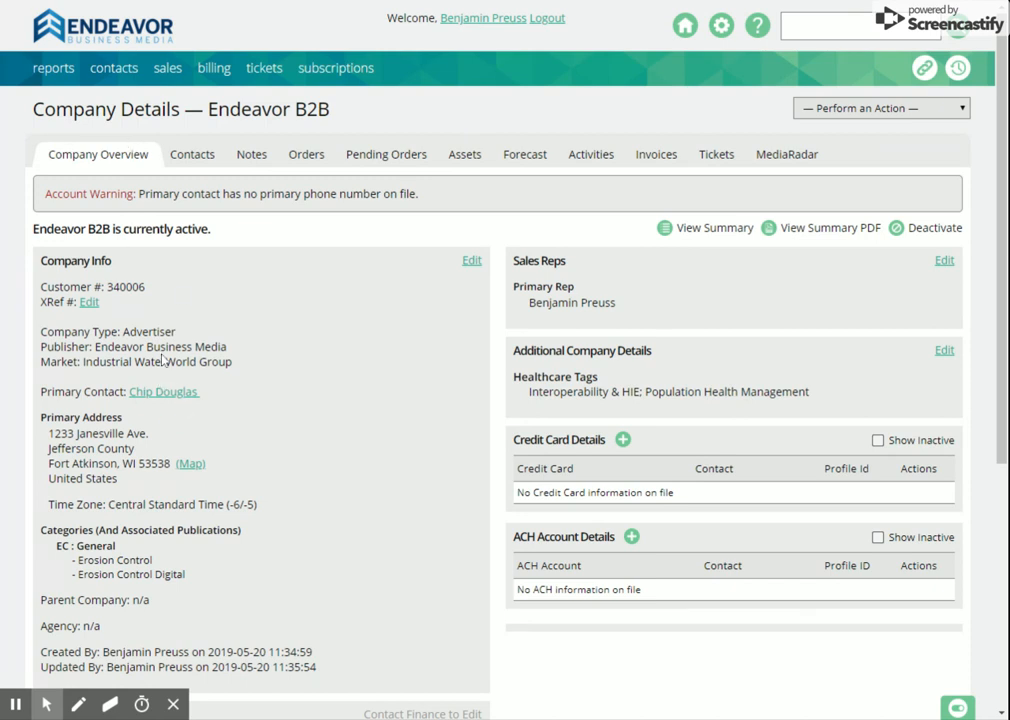
left_click(160, 391)
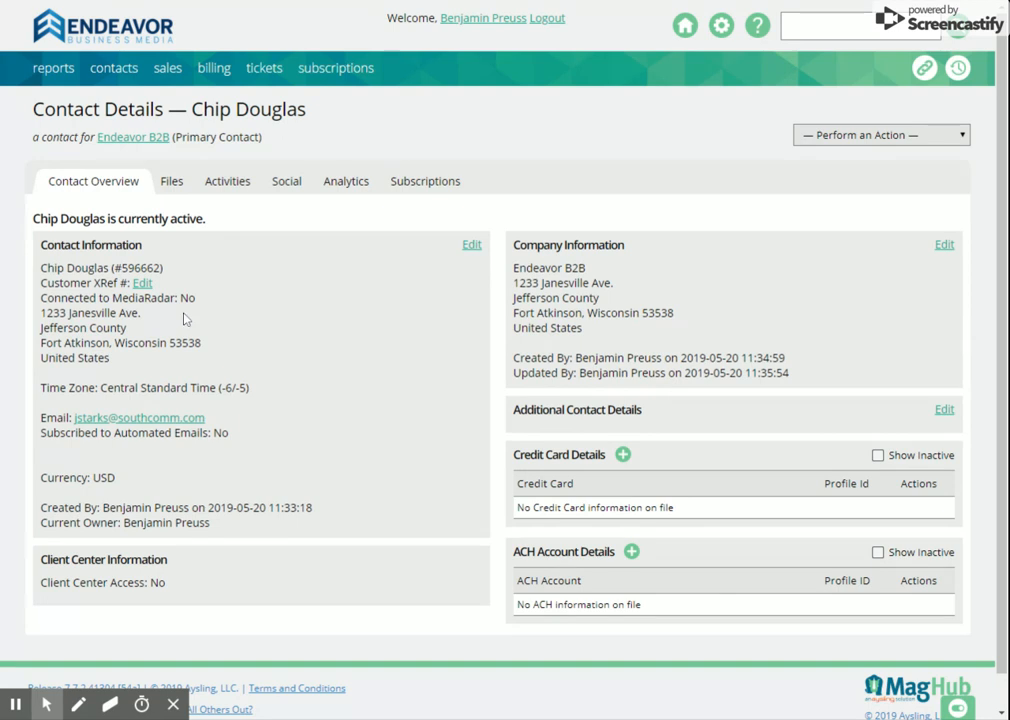
Step: Open the company search and view its display field settings without changing them
mouse_move(108, 77)
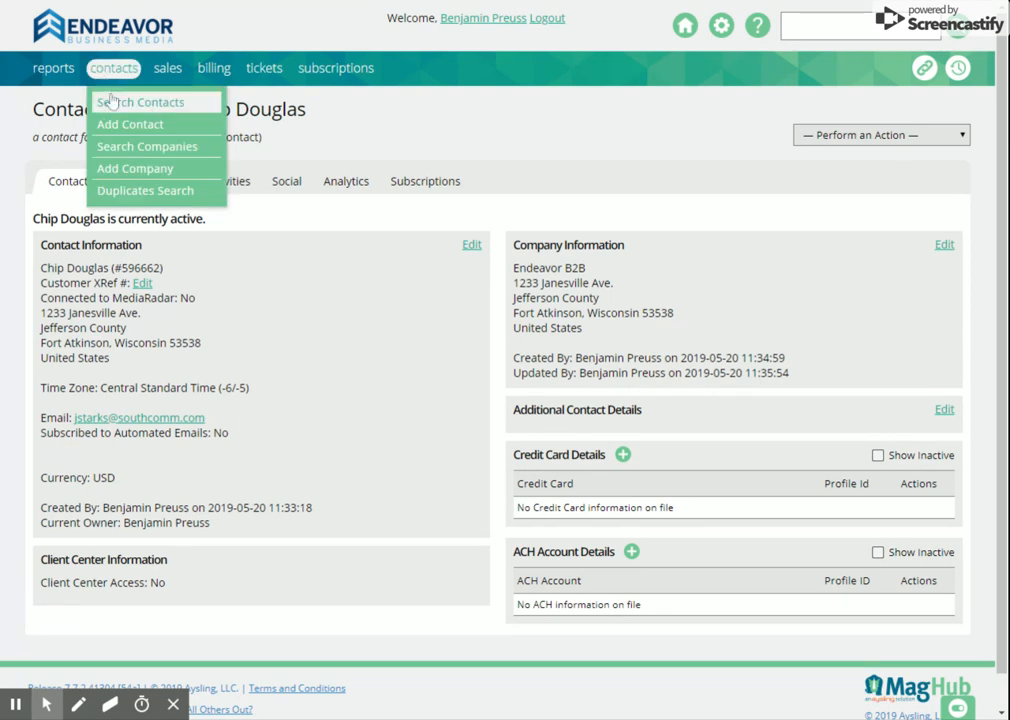
left_click(131, 148)
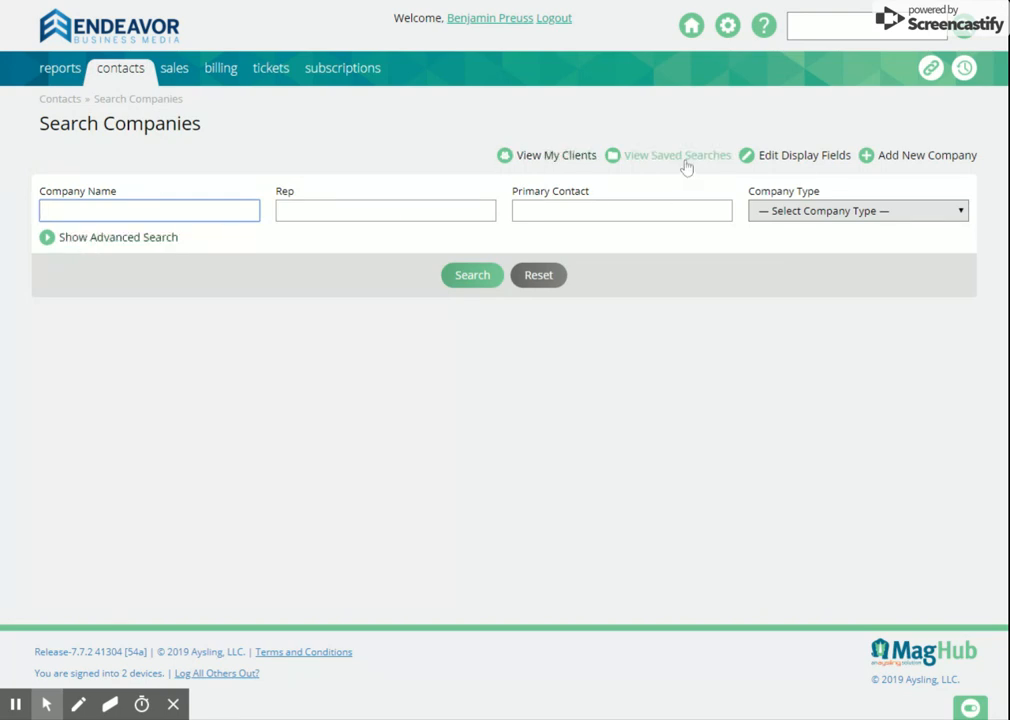
left_click(801, 163)
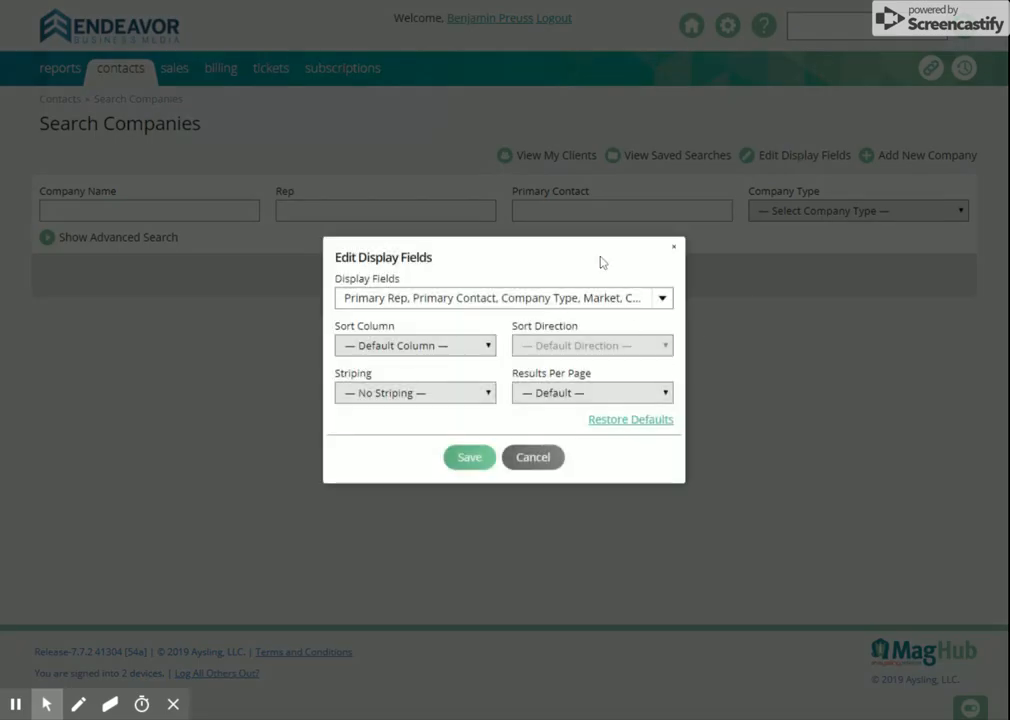
left_click(535, 460)
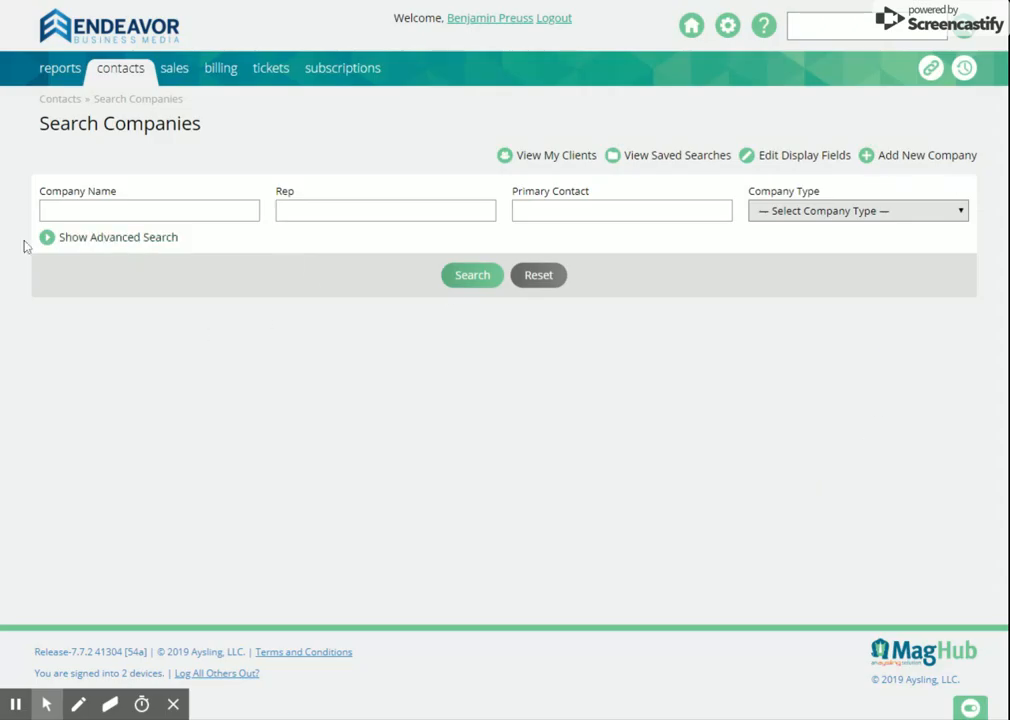
Step: Examine the advanced company search filters, including the Country and Sold In Publication choices
left_click(89, 247)
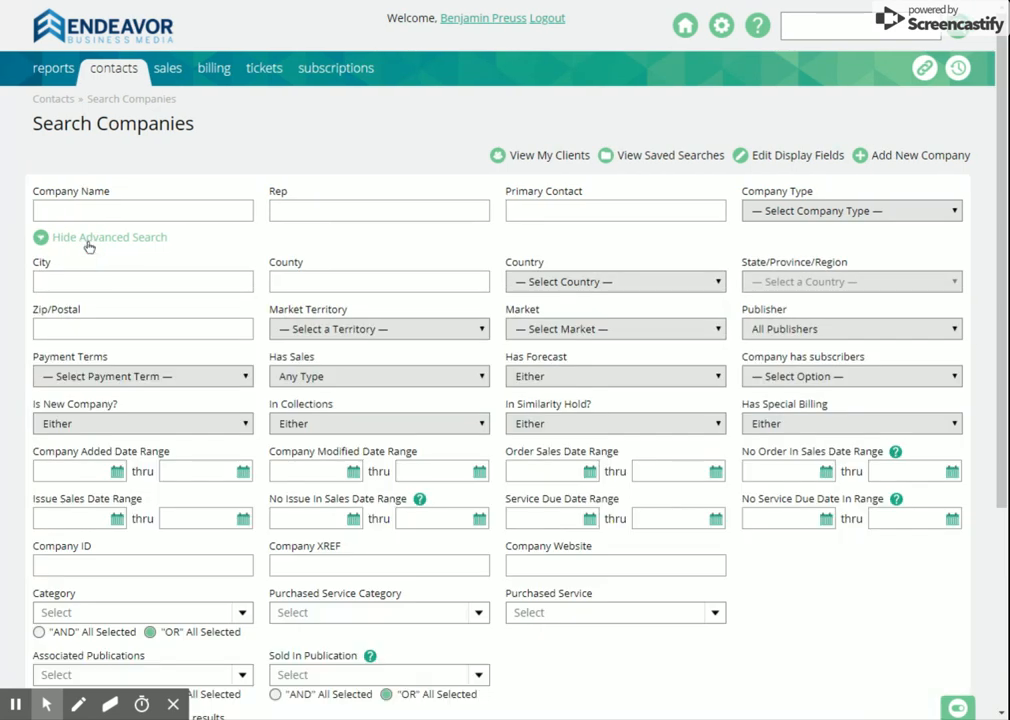
left_click(613, 284)
left_click(613, 283)
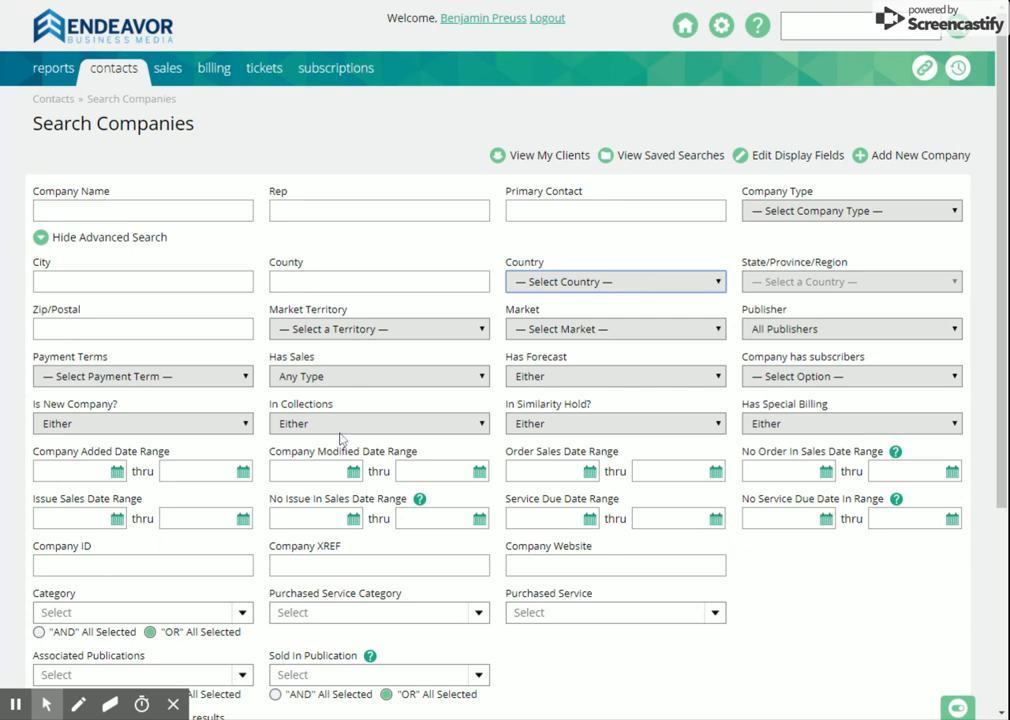
scroll(341, 438, "down", 2)
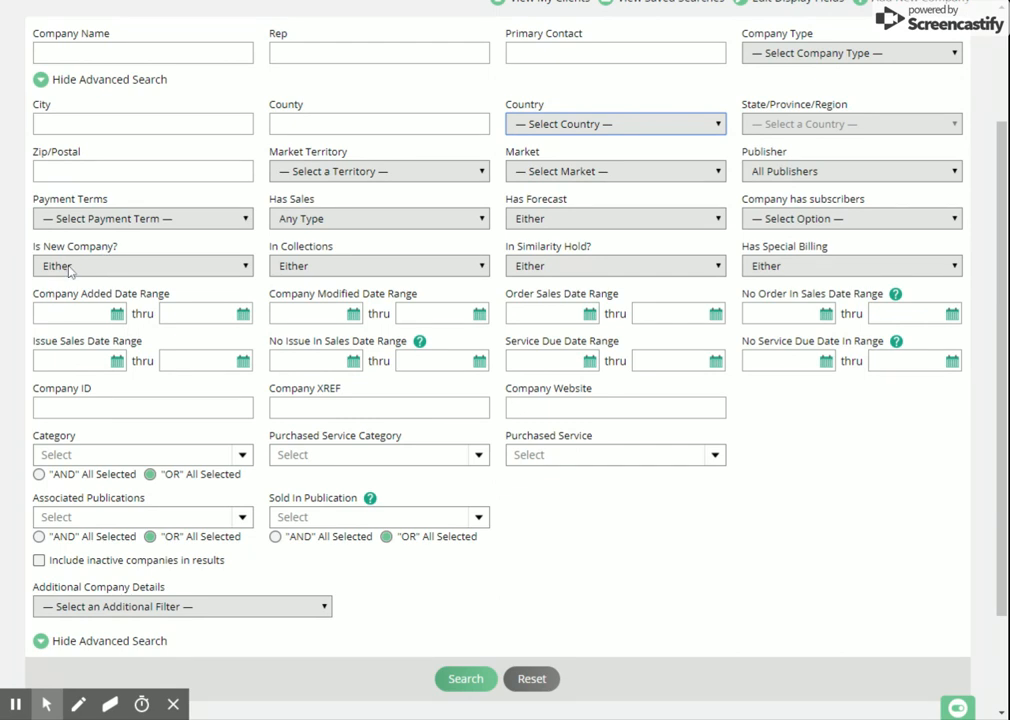
scroll(586, 541, "down", 1)
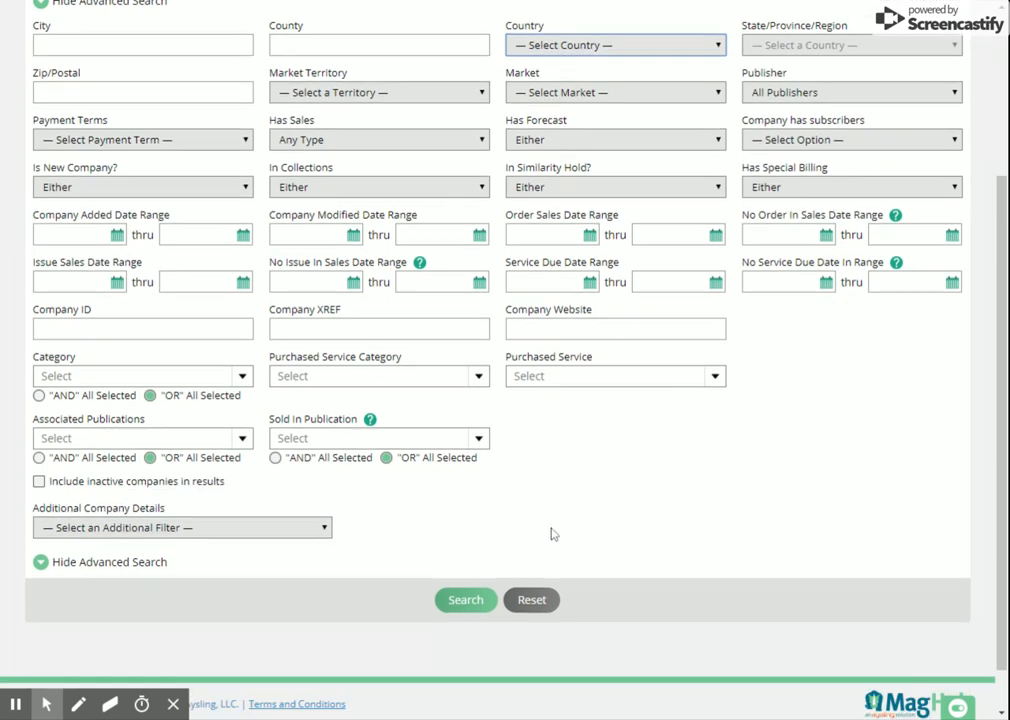
left_click(477, 440)
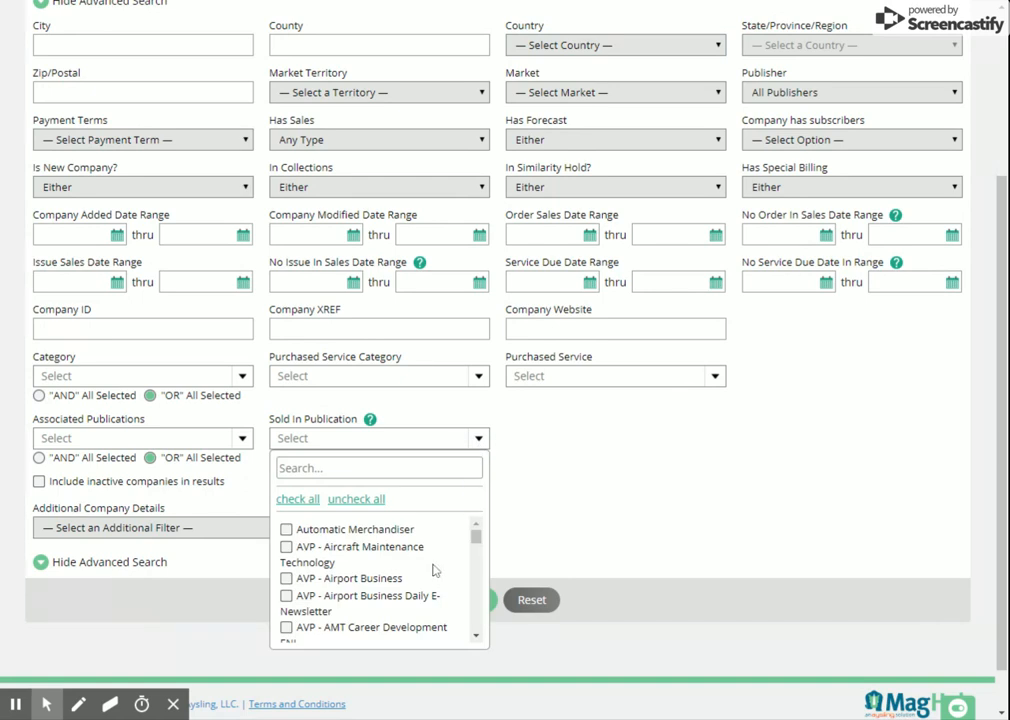
scroll(380, 560, "down", 5)
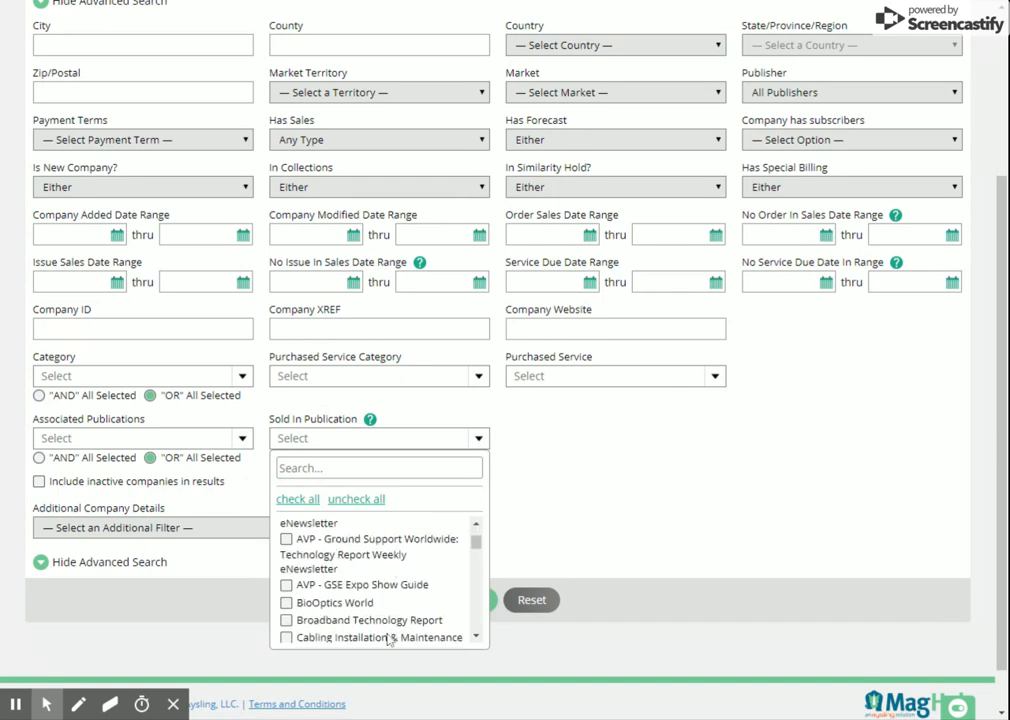
left_click(575, 560)
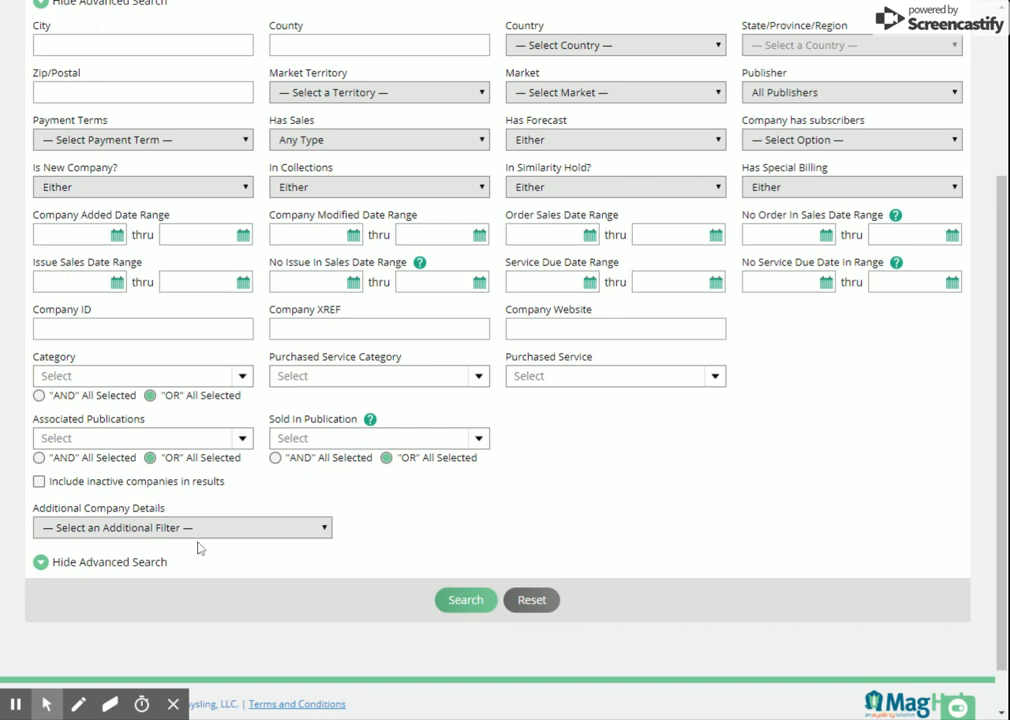
left_click(448, 601)
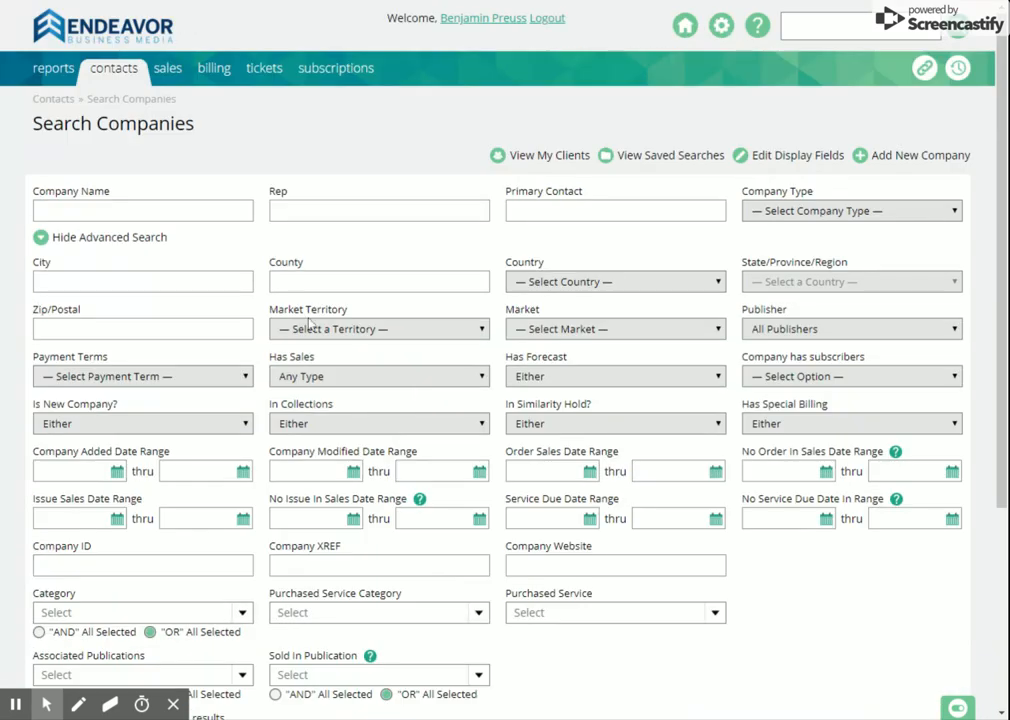
Step: List the companies assigned to the signed-in rep and look through the results and the available list actions
left_click(498, 155)
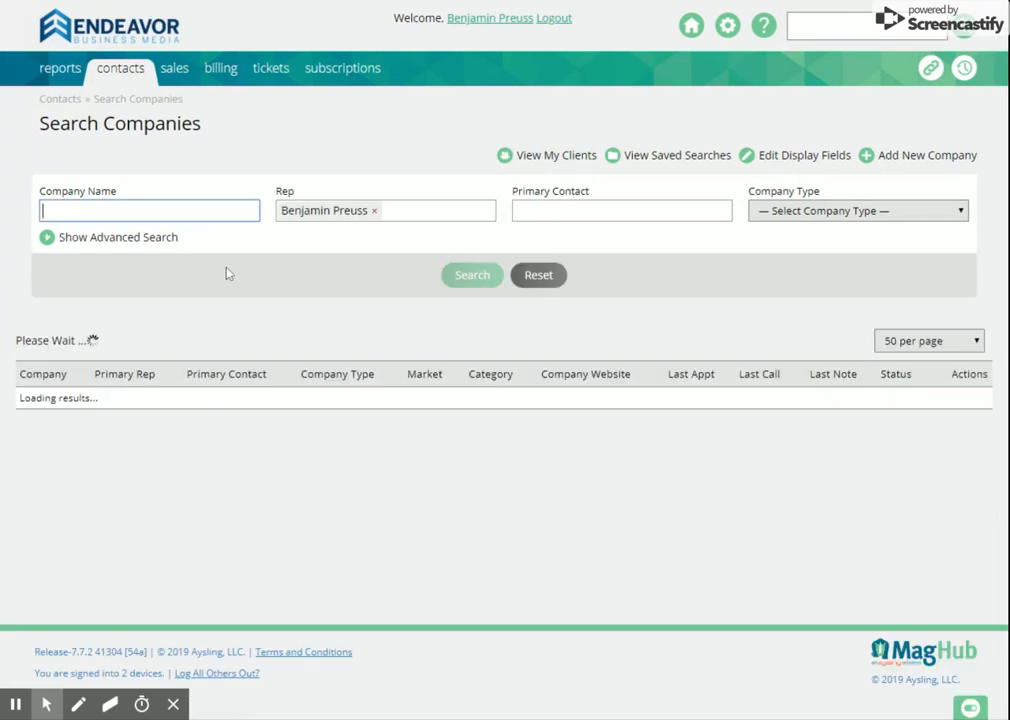
scroll(338, 225, "down", 3)
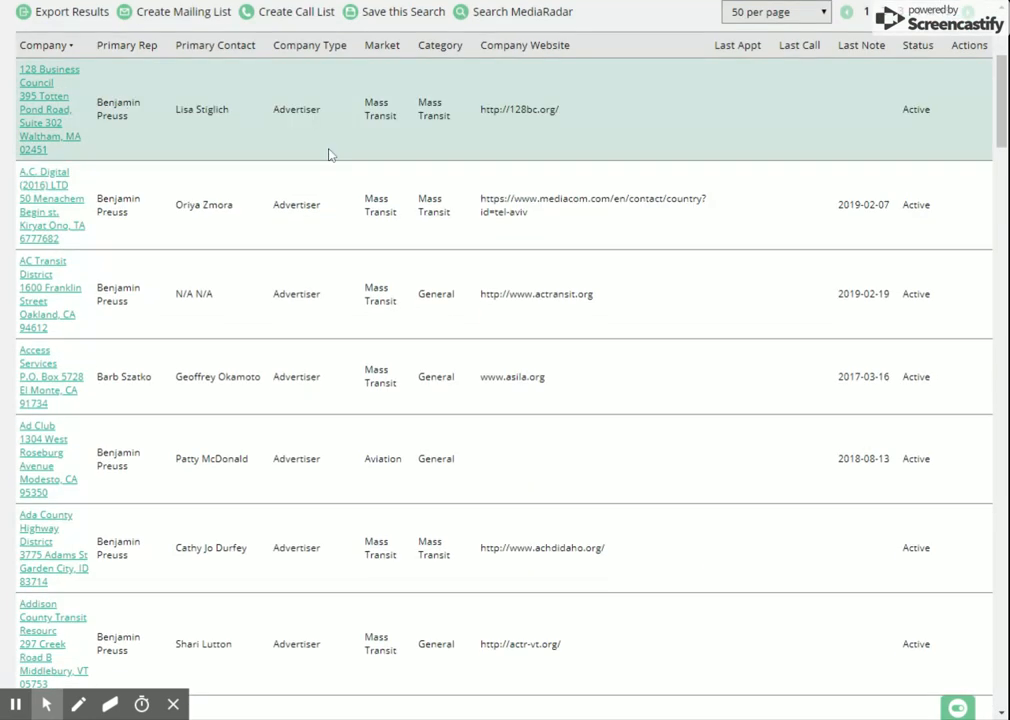
scroll(332, 154, "up", 2)
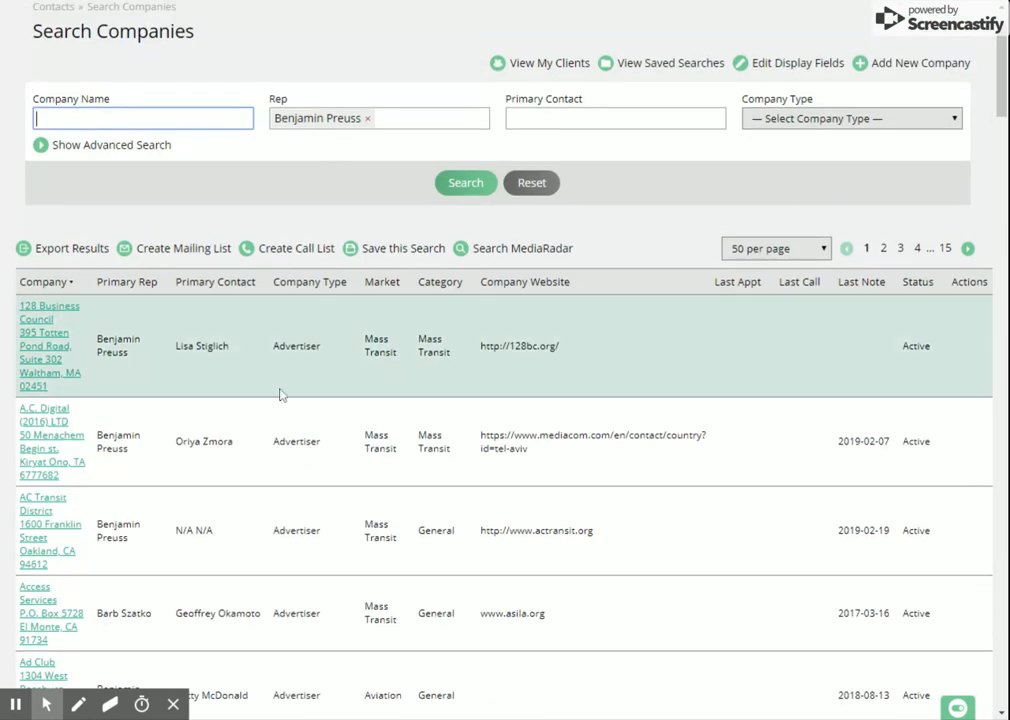
scroll(145, 335, "down", 1)
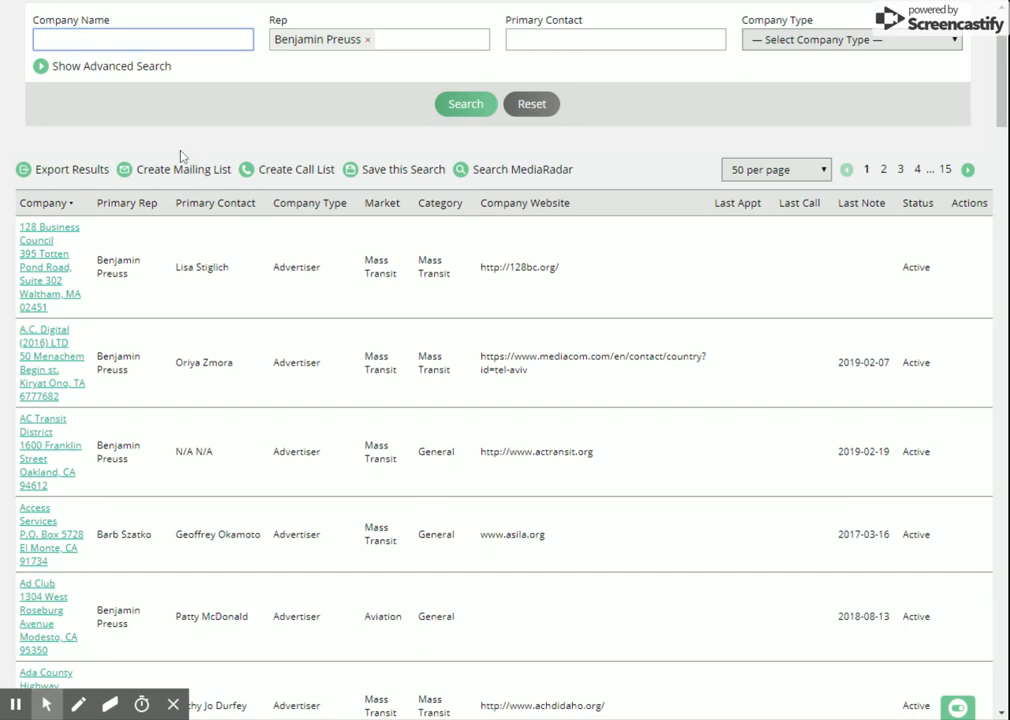
Step: View the blank form for adding a contact and switch to the contact search
scroll(195, 158, "up", 3)
left_click(107, 80)
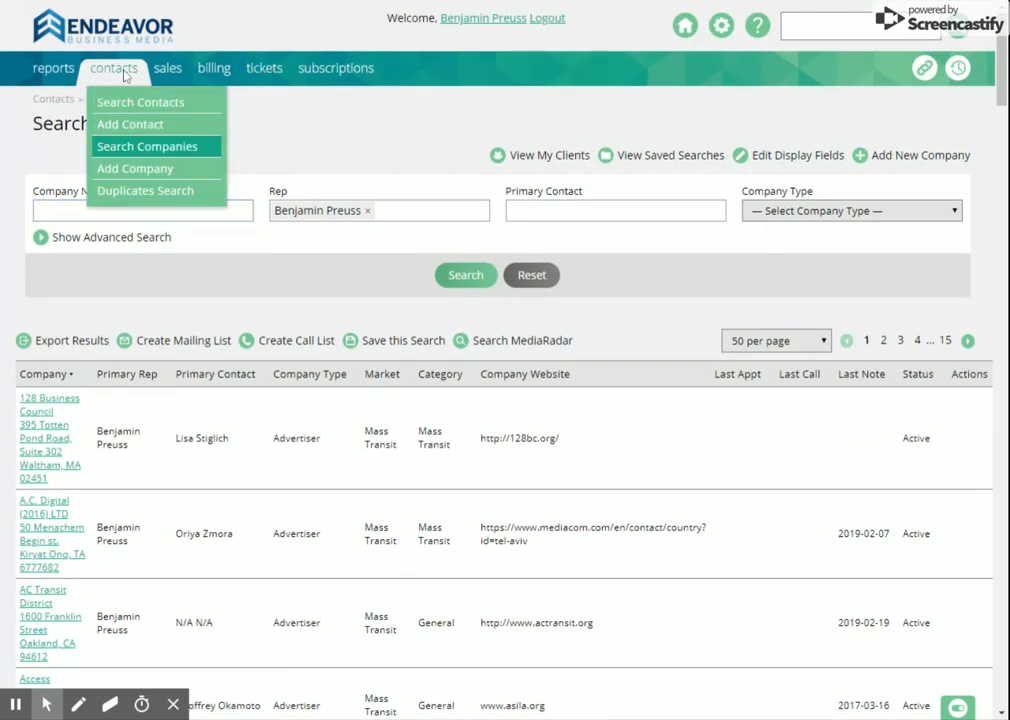
left_click(100, 128)
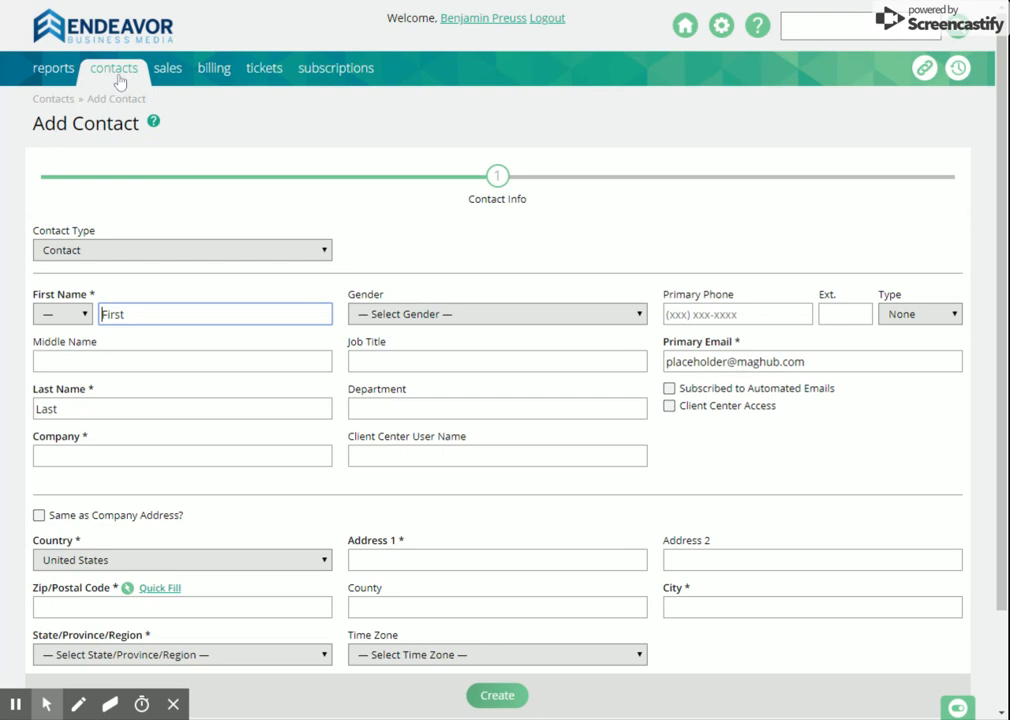
left_click(124, 74)
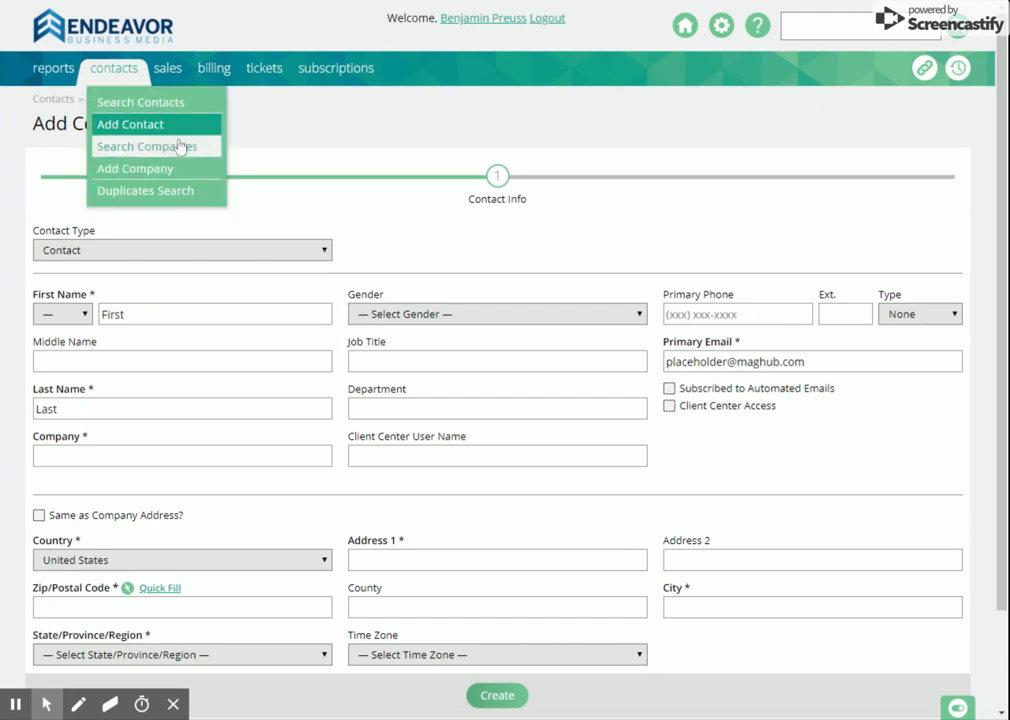
left_click(148, 104)
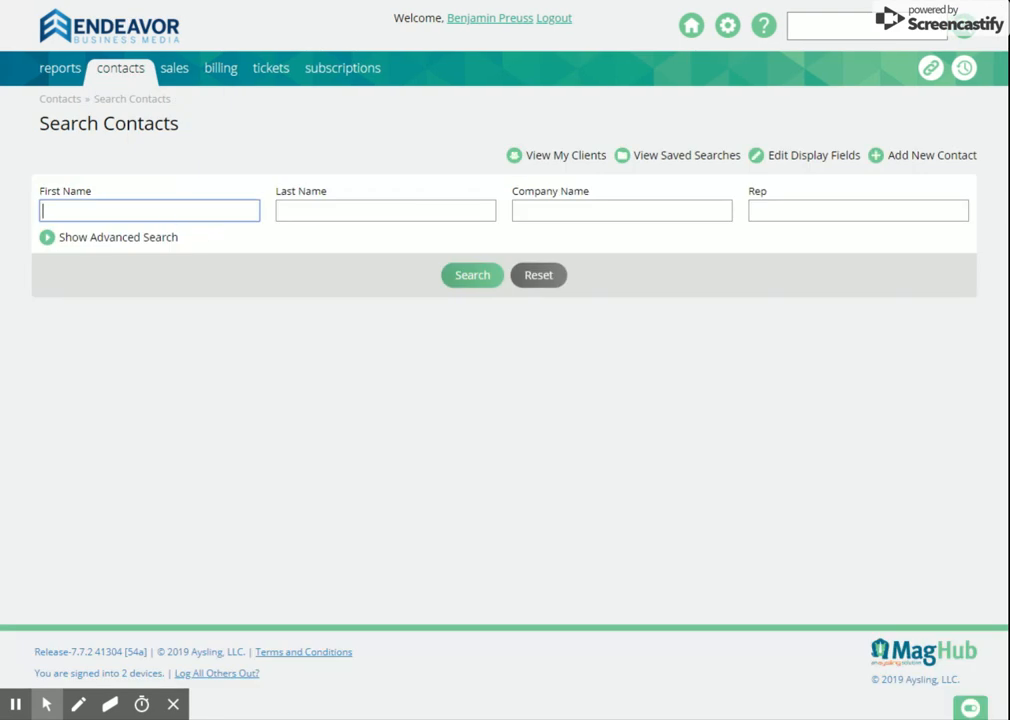
Step: List the contacts of the signed-in rep's clients and examine them along with the advanced contact search filters
left_click(563, 160)
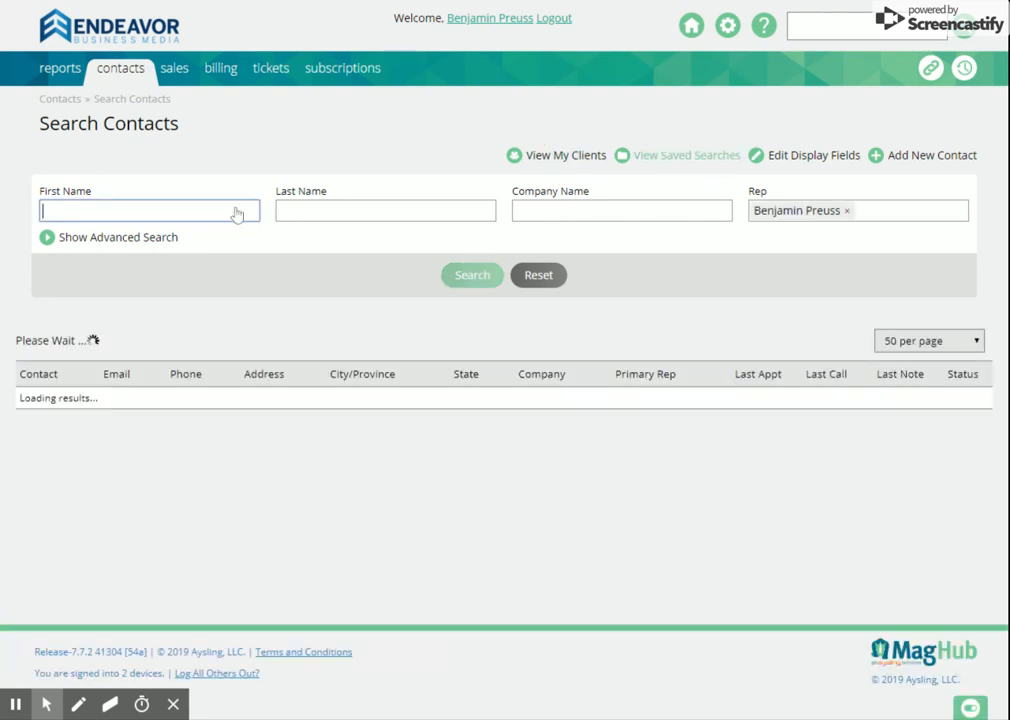
left_click(160, 238)
scroll(533, 243, "down", 8)
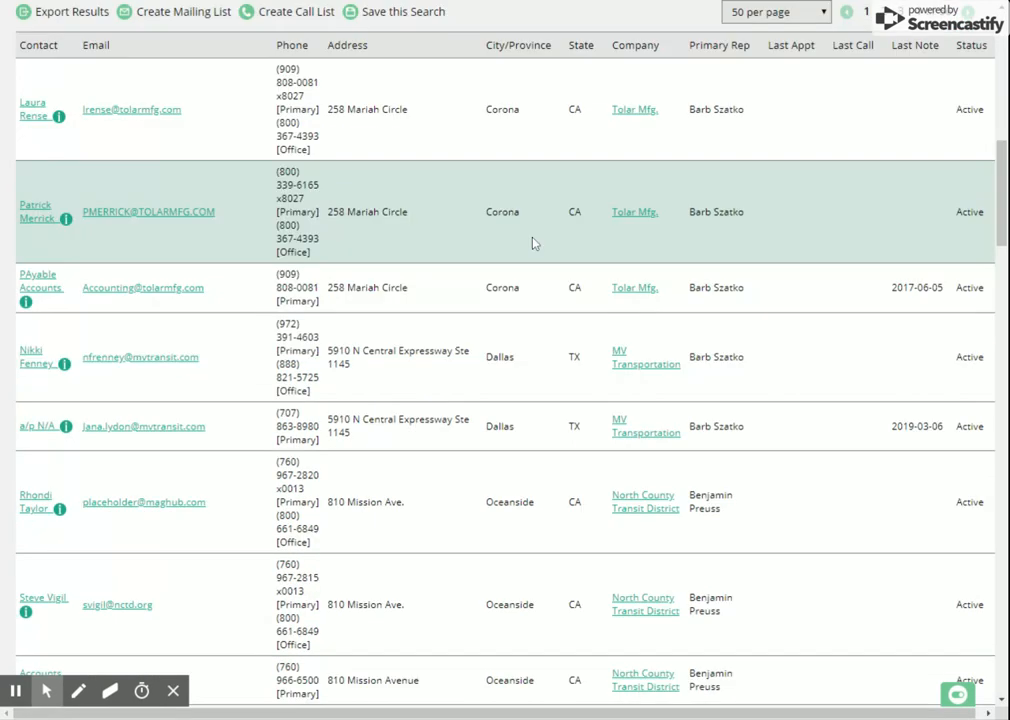
scroll(533, 243, "up", 5)
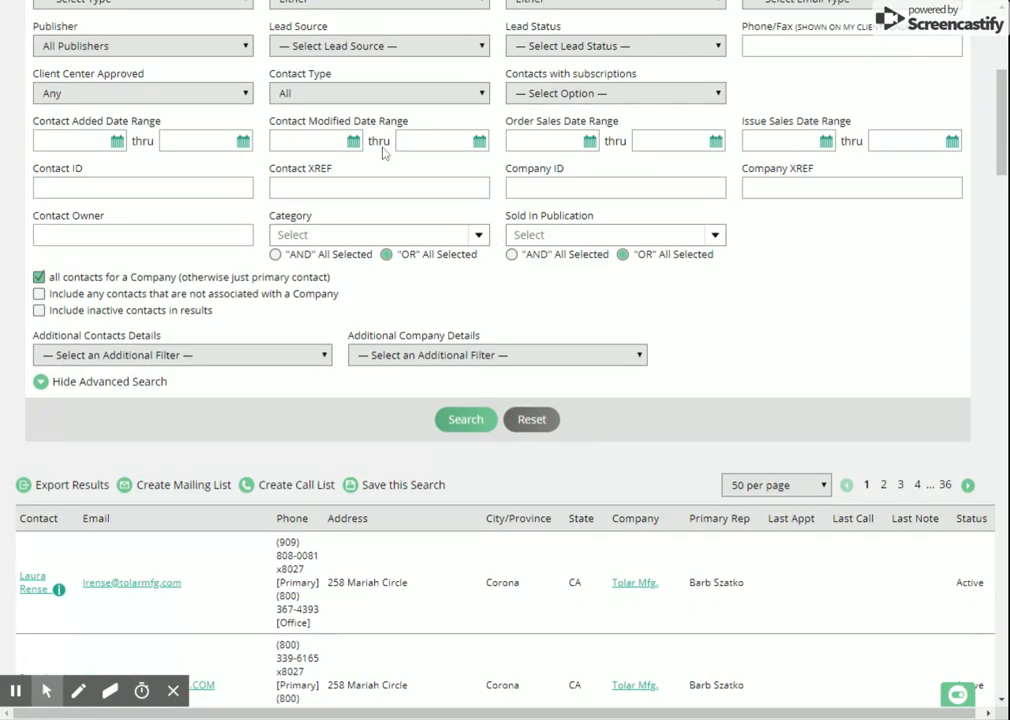
Step: Check the Sold In Publication filter of the advanced contact search
scroll(385, 152, "up", 2)
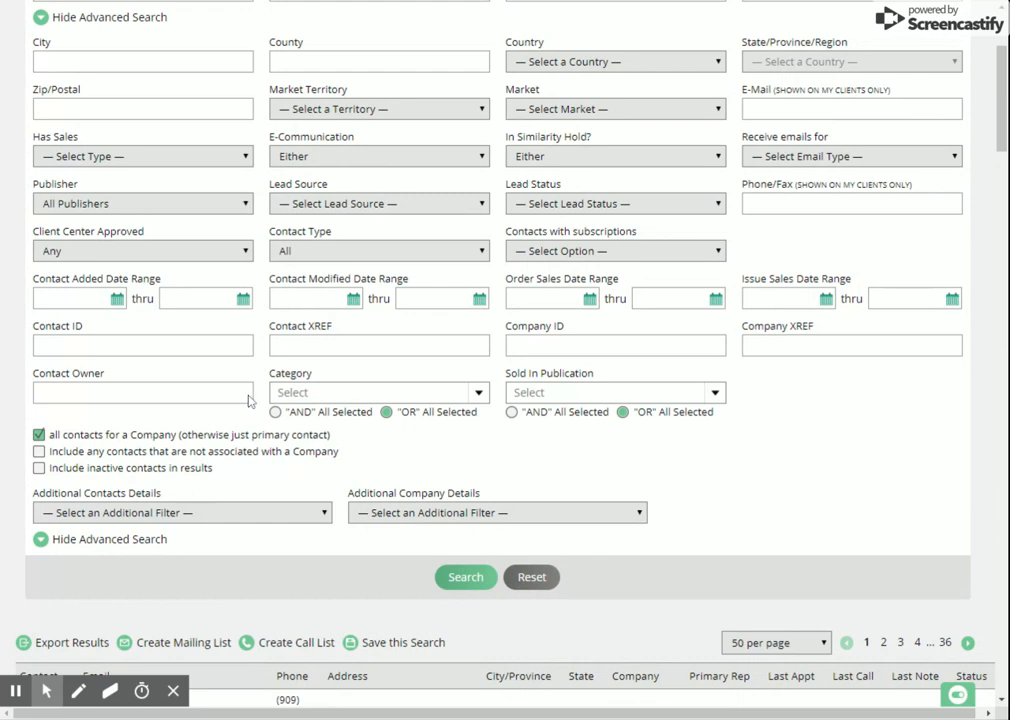
left_click(538, 393)
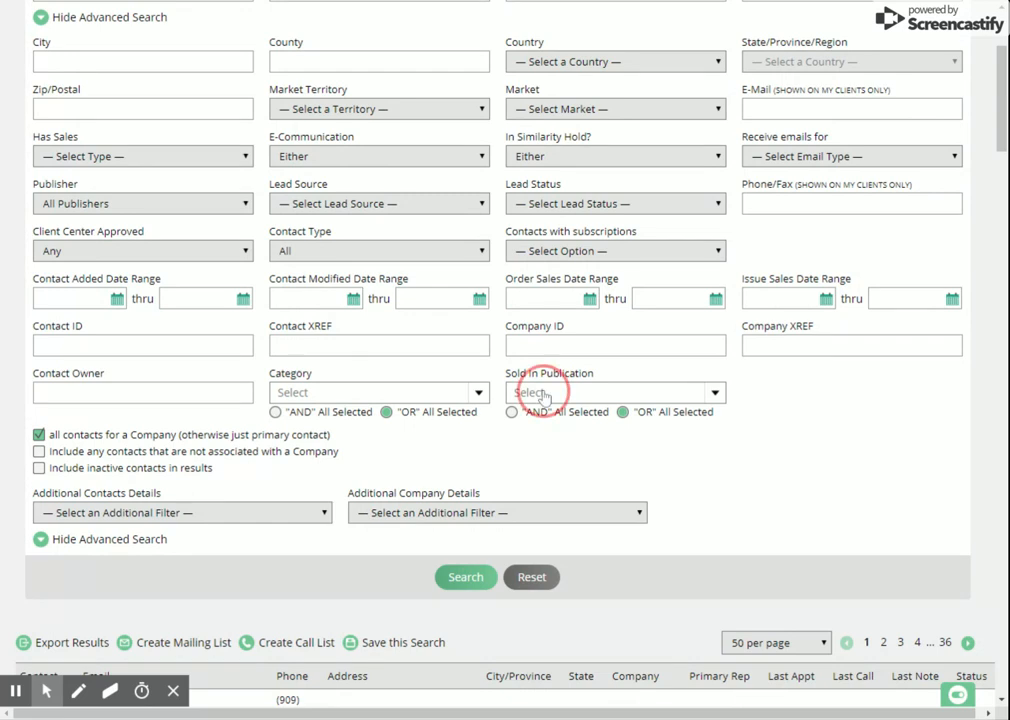
left_click(541, 395)
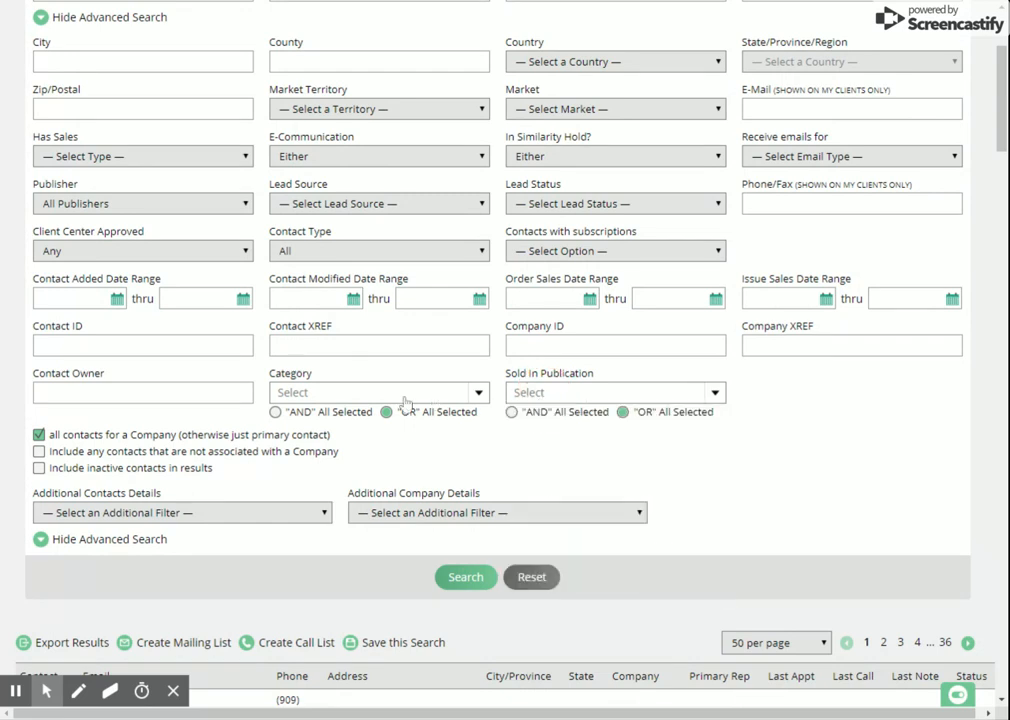
Step: Add the Media Kit Marketing contact filter, select Mass Transit in it, and run the contact search
left_click(220, 520)
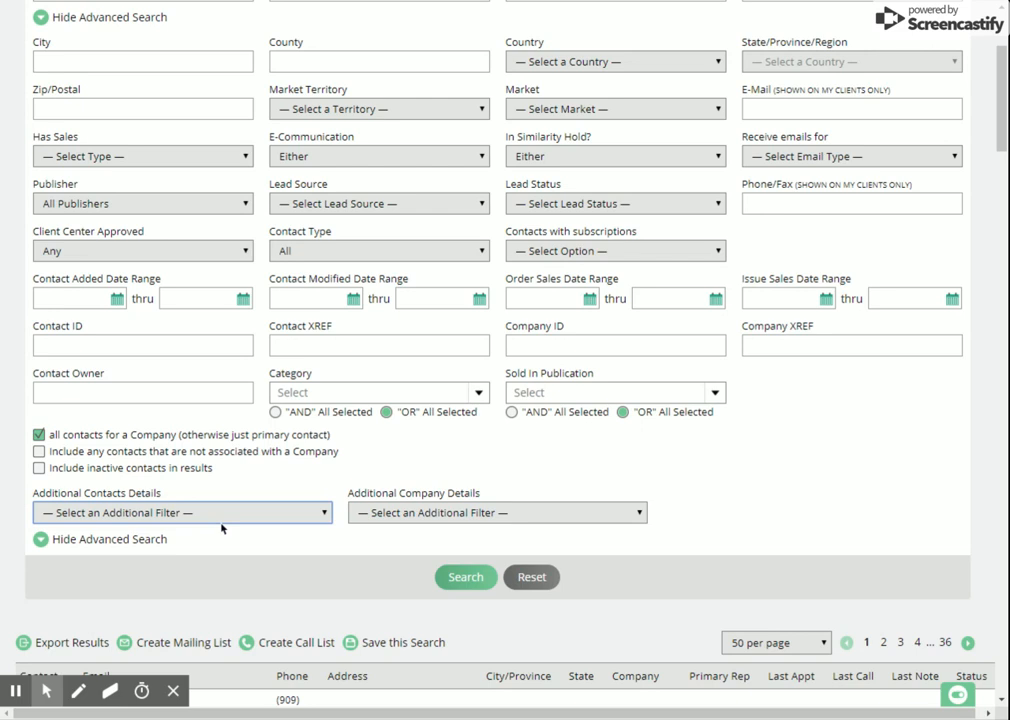
left_click(222, 528)
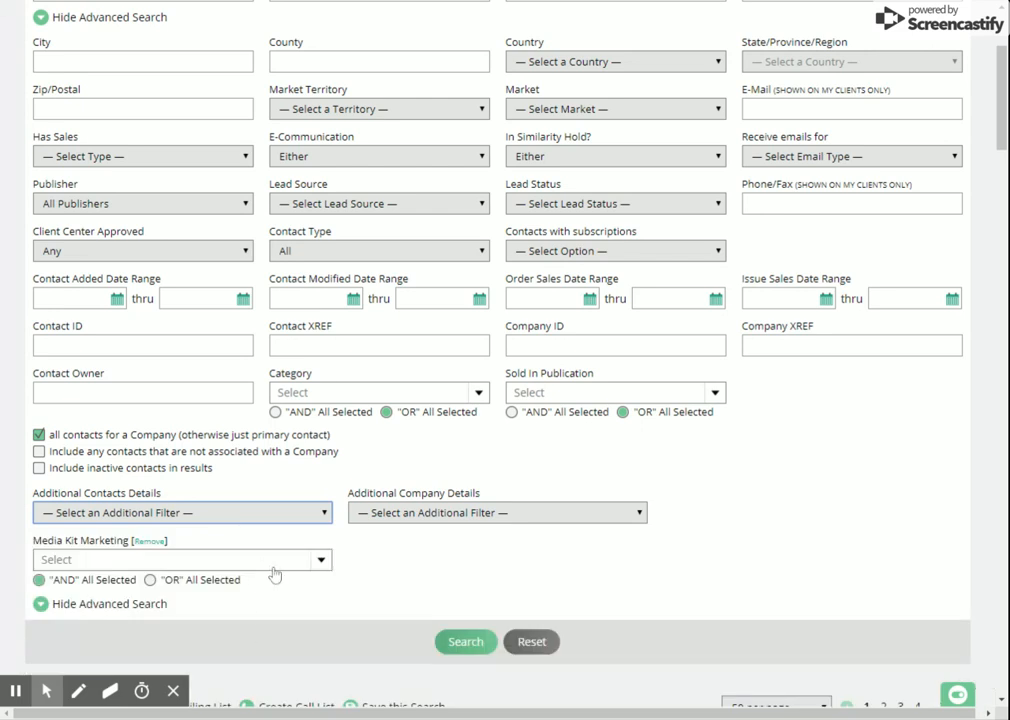
left_click(271, 562)
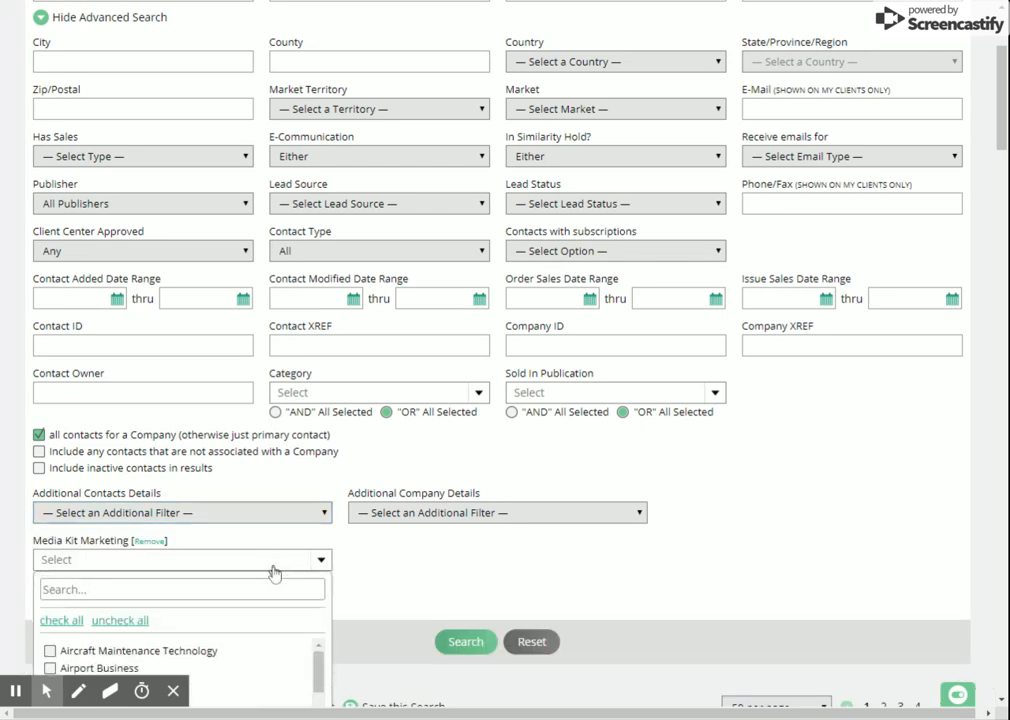
scroll(300, 600, "down", 1)
scroll(316, 630, "down", 3)
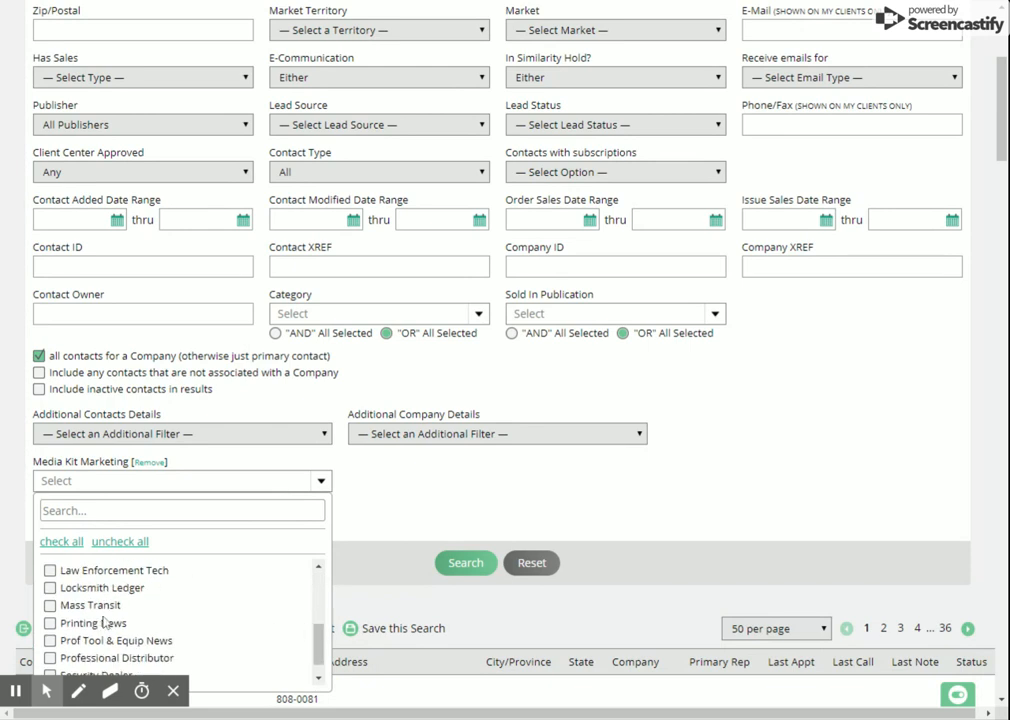
left_click(52, 606)
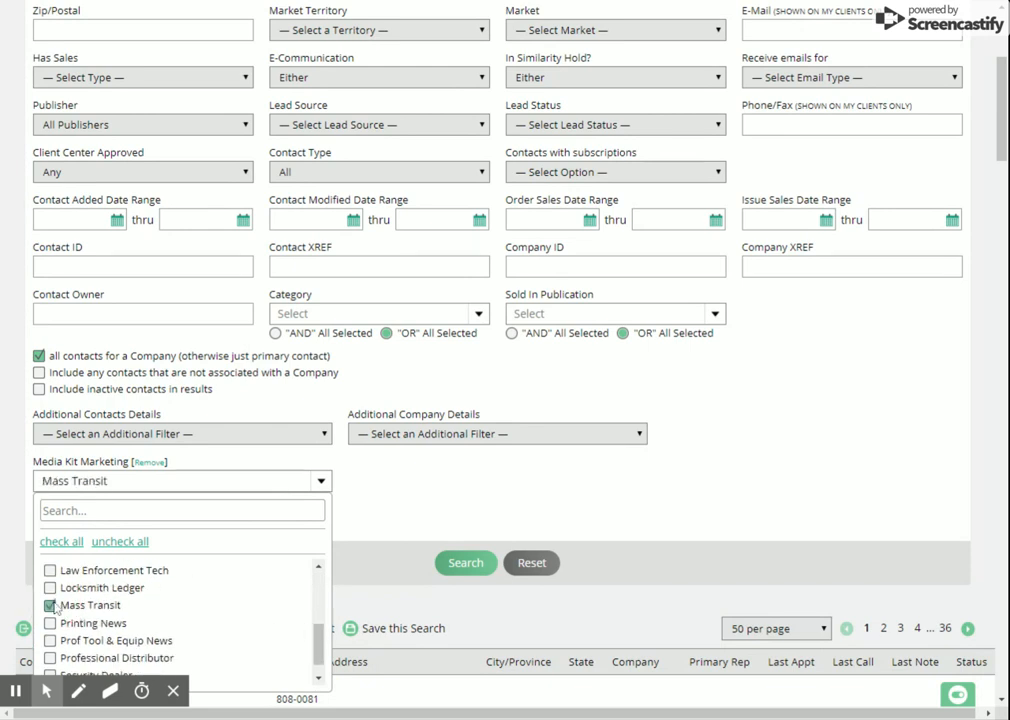
left_click(455, 565)
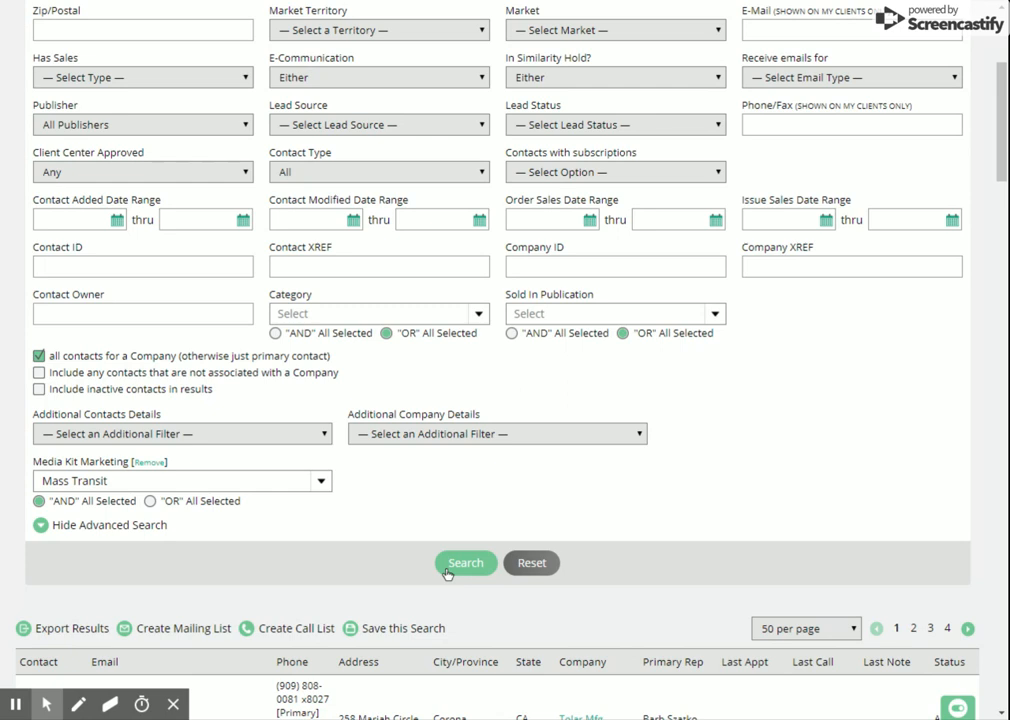
Step: Look through the filtered contacts and sort them by City/Province and finally by Contact
scroll(447, 573, "down", 5)
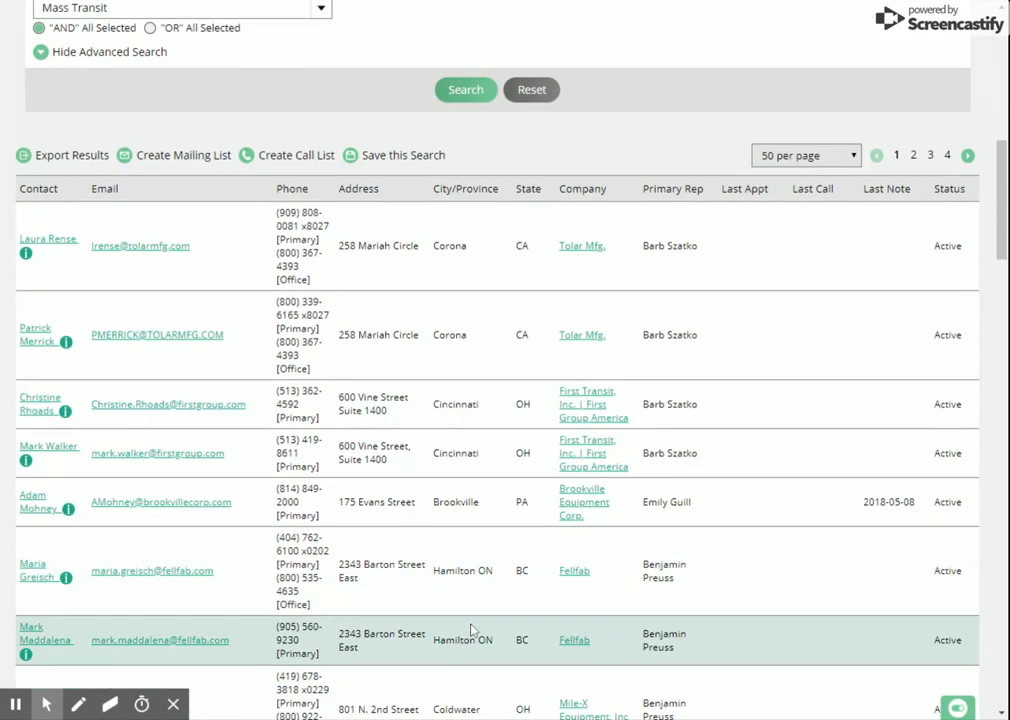
scroll(530, 380, "down", 4)
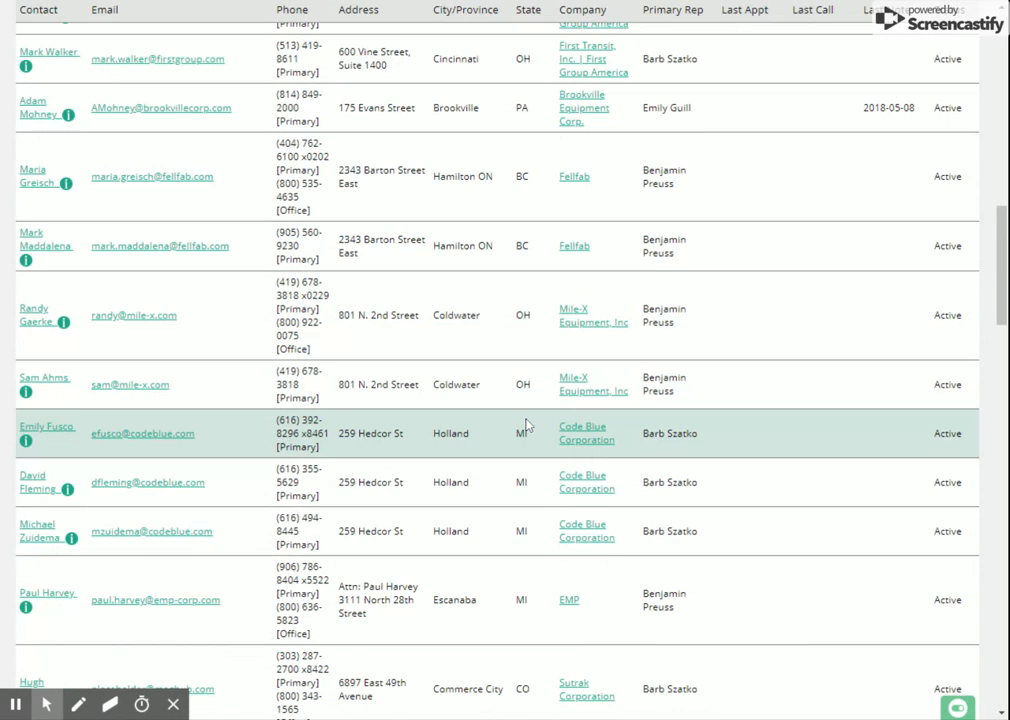
scroll(726, 391, "down", 20)
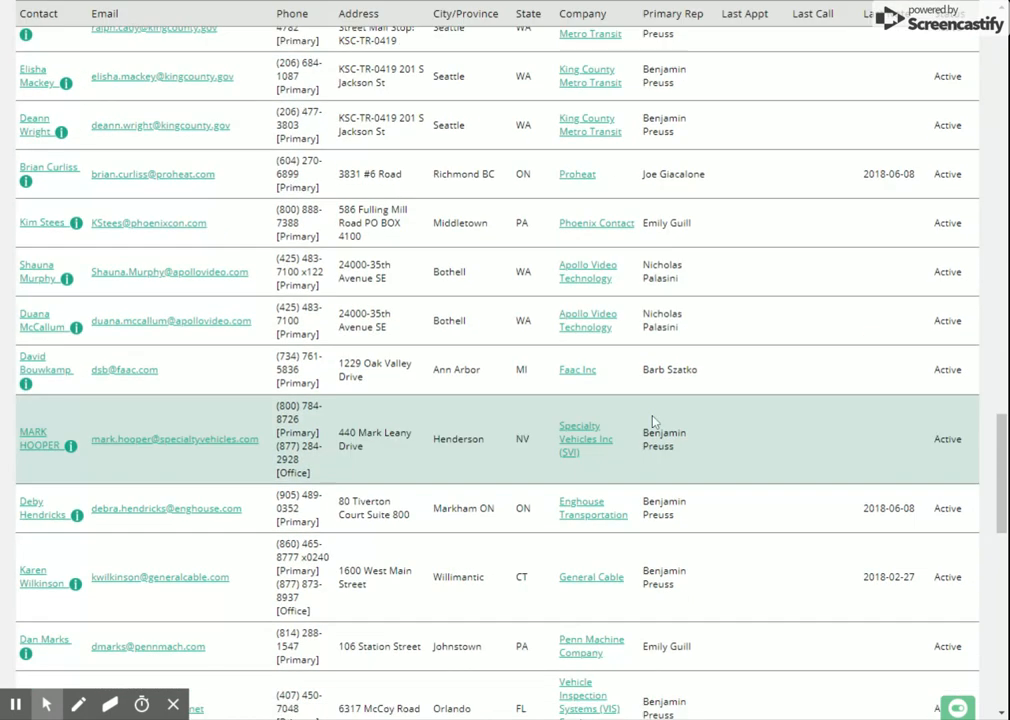
scroll(650, 424, "down", 6)
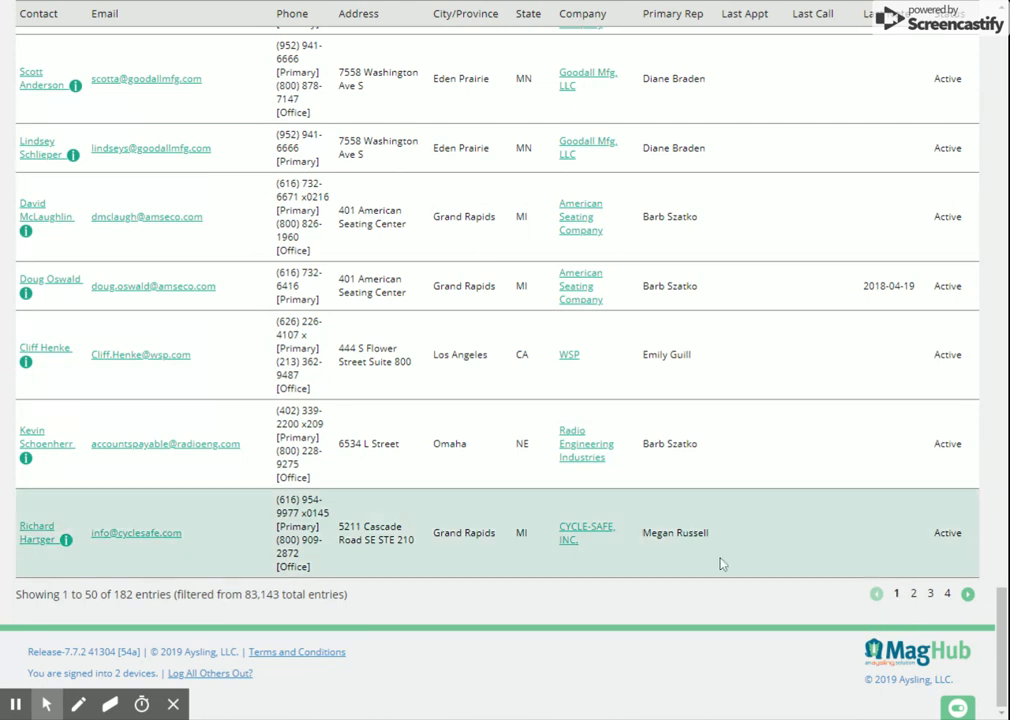
scroll(710, 560, "up", 20)
scroll(687, 535, "up", 10)
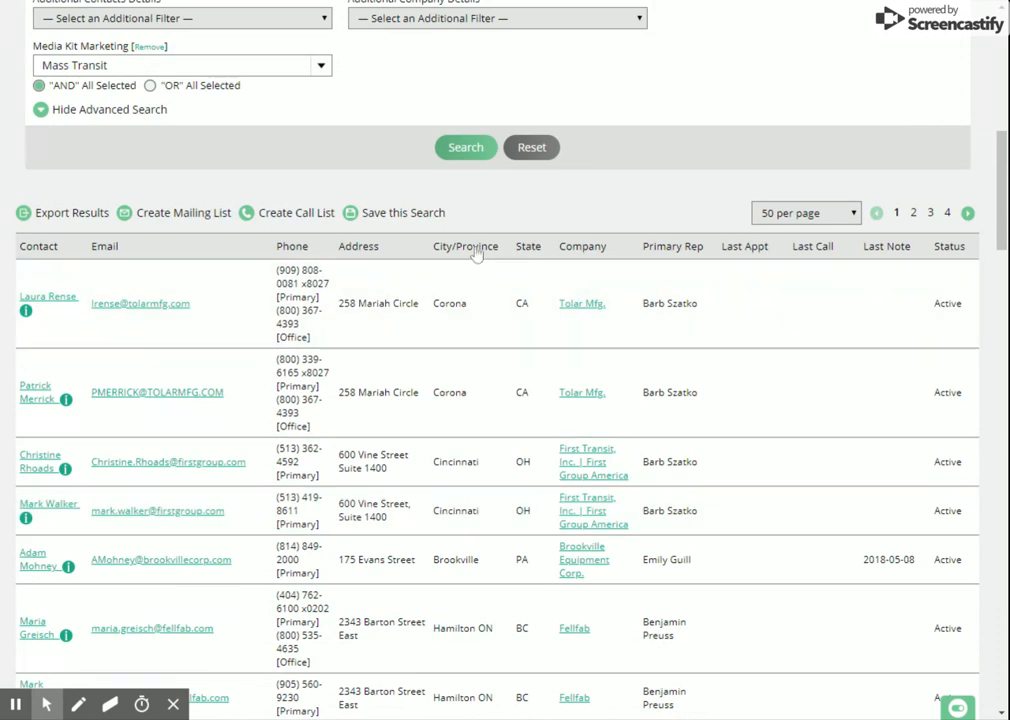
left_click(474, 252)
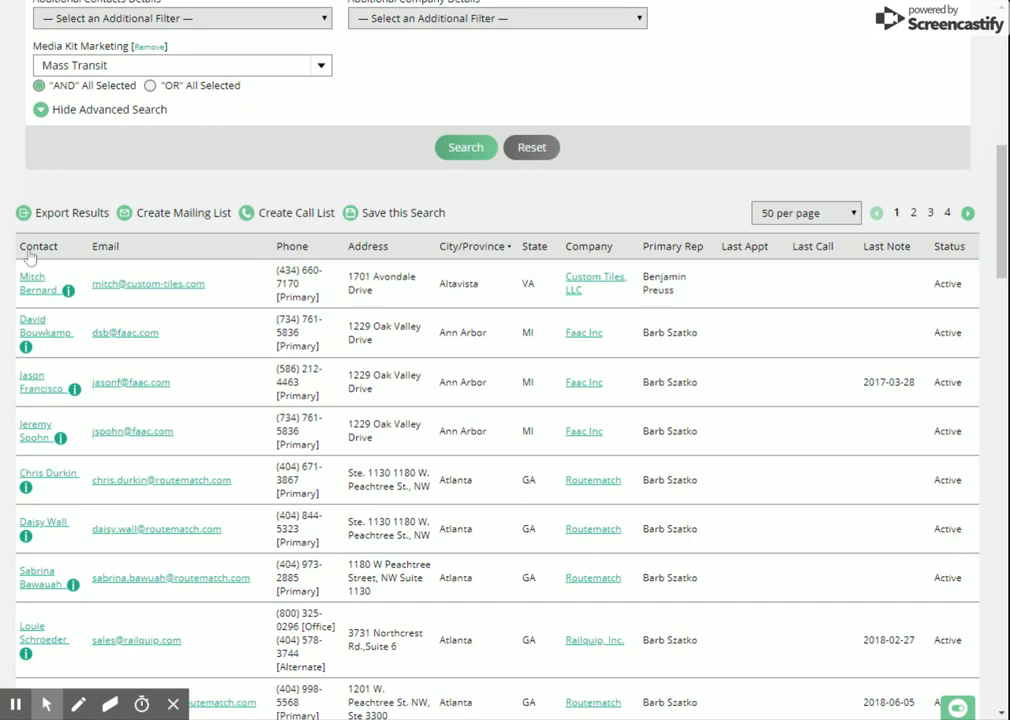
left_click(29, 251)
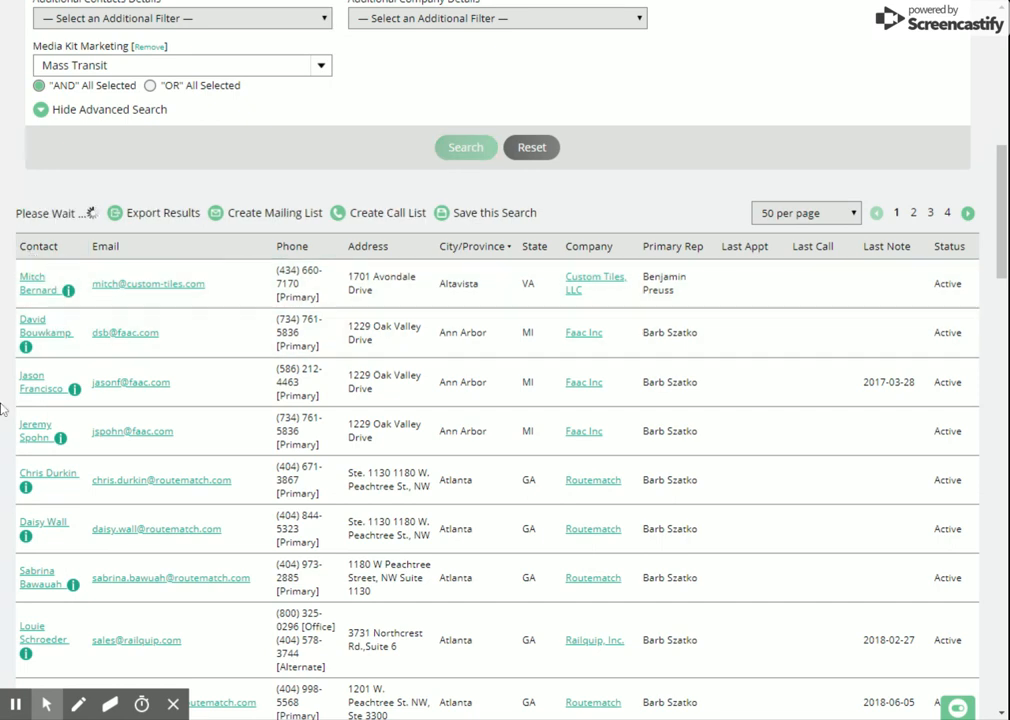
Step: View the list of saved contact searches and close it
scroll(854, 523, "up", 7)
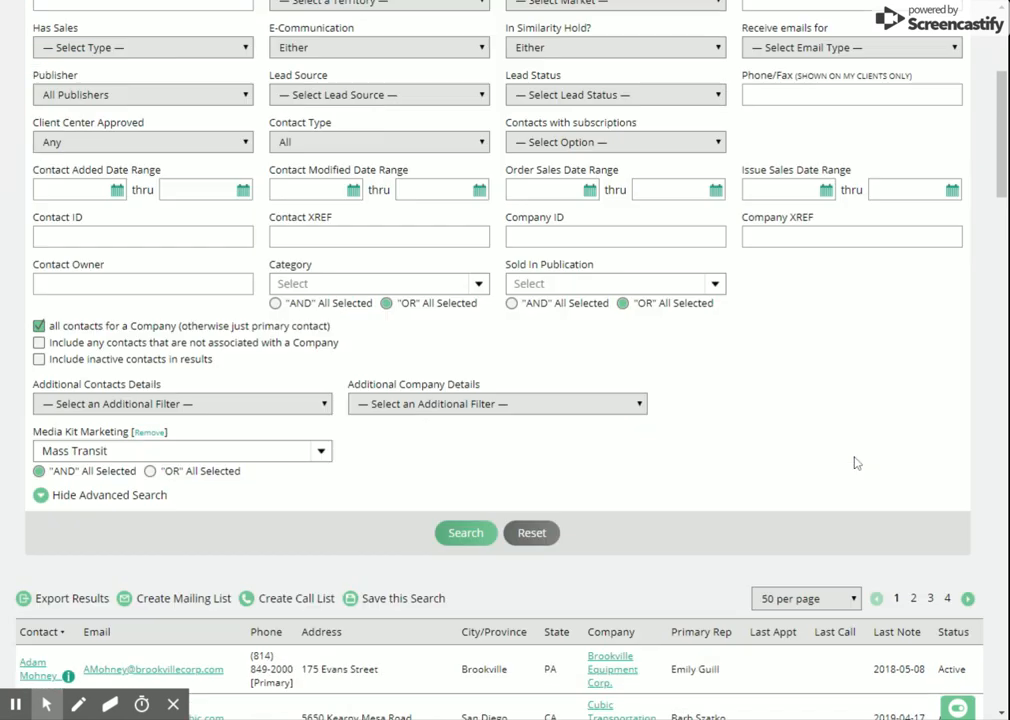
scroll(854, 463, "up", 1)
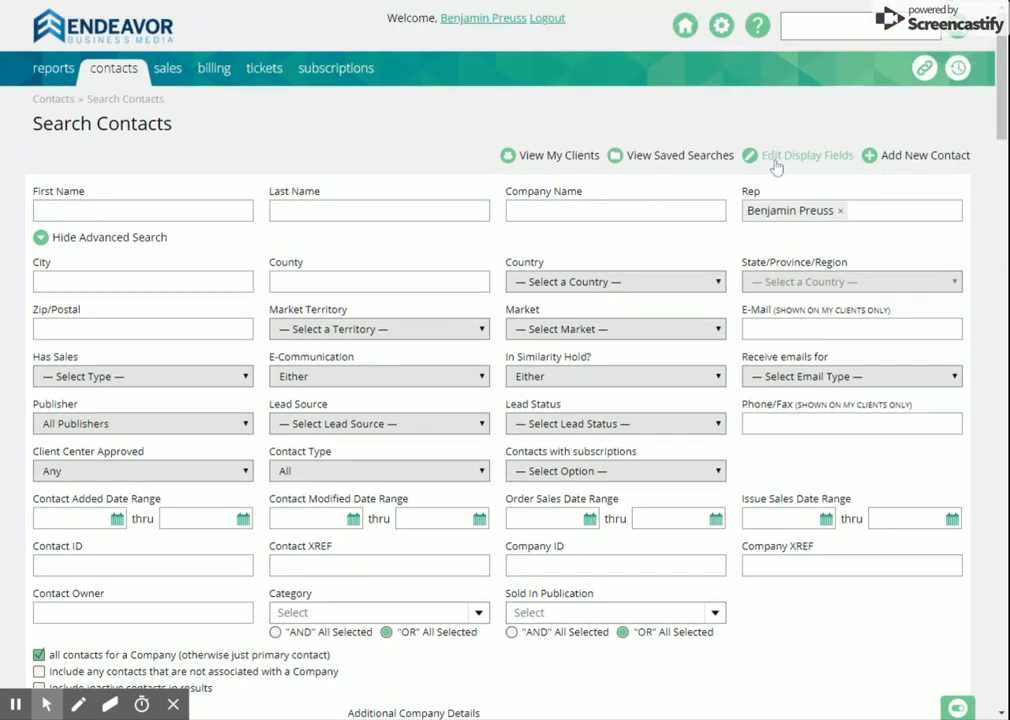
left_click(710, 160)
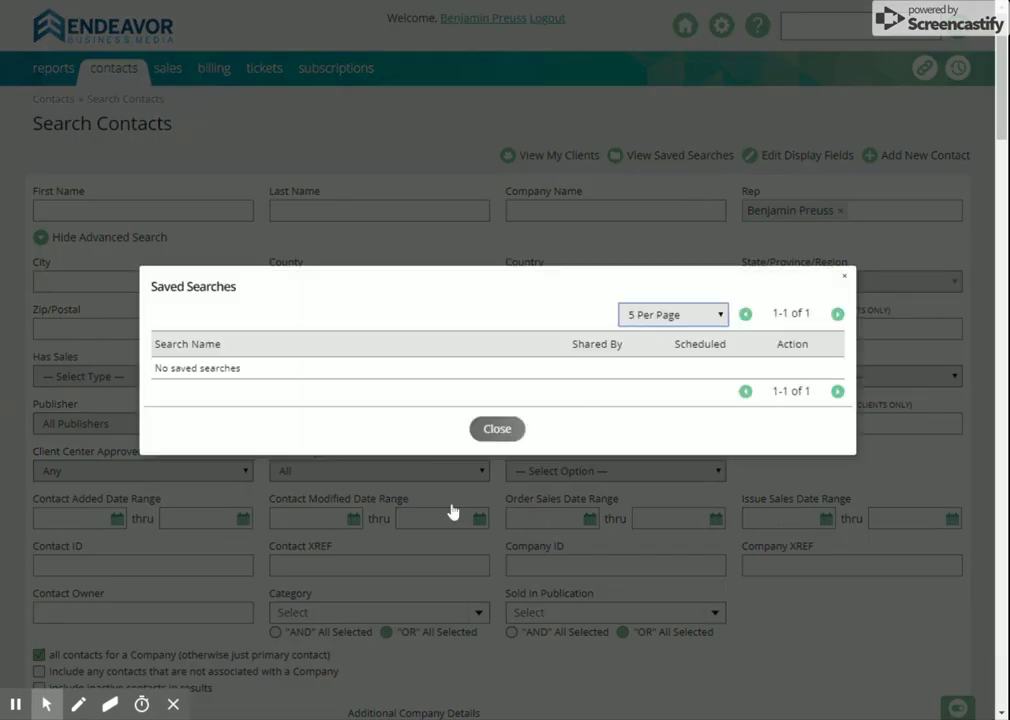
left_click(846, 277)
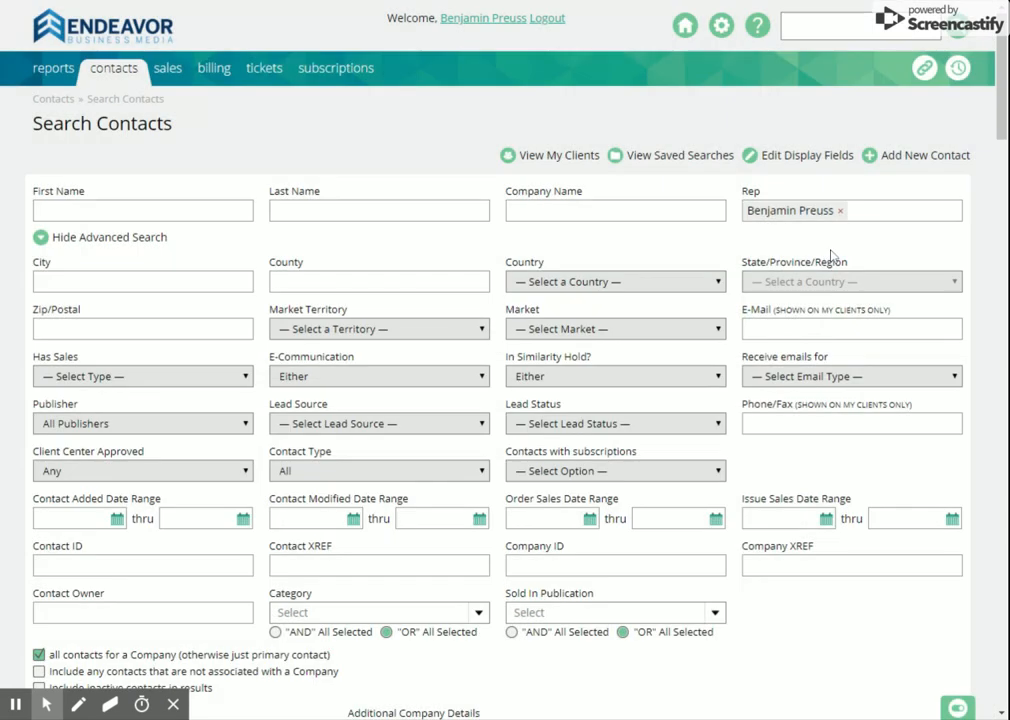
Step: View the naming dialog for saving the current contact search and leave it without saving
scroll(672, 399, "down", 5)
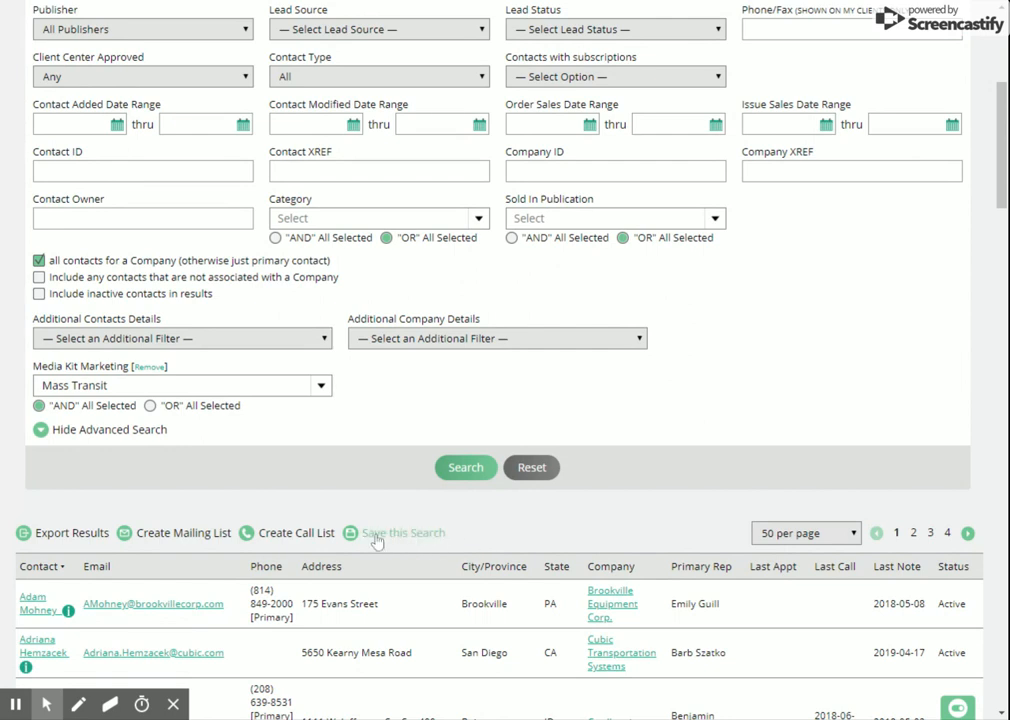
left_click(539, 520)
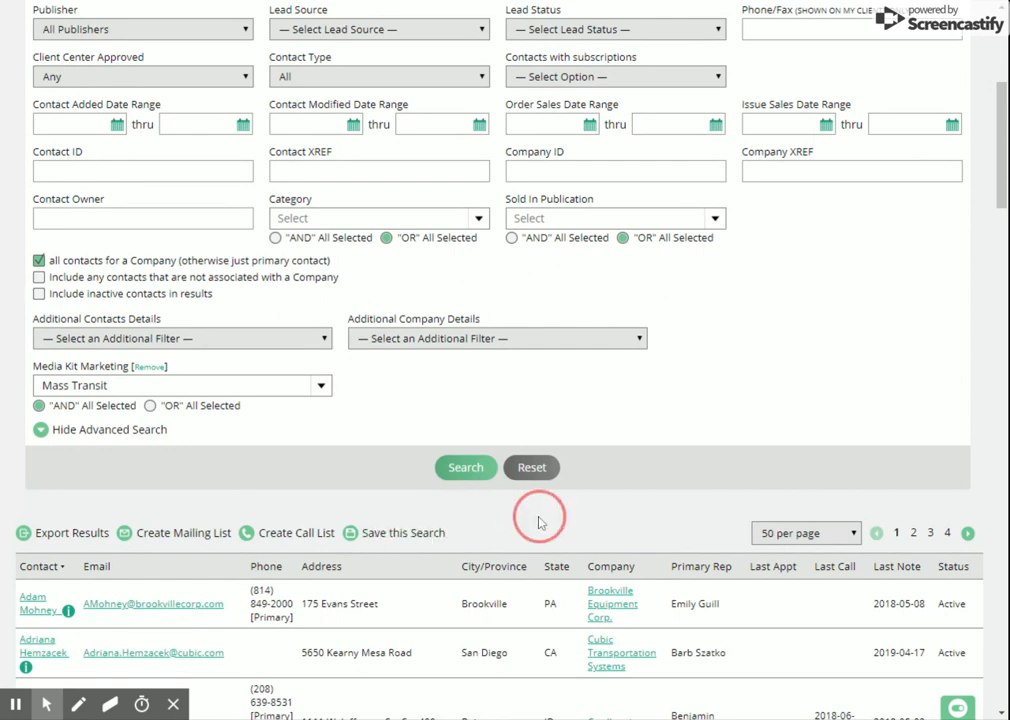
left_click(436, 535)
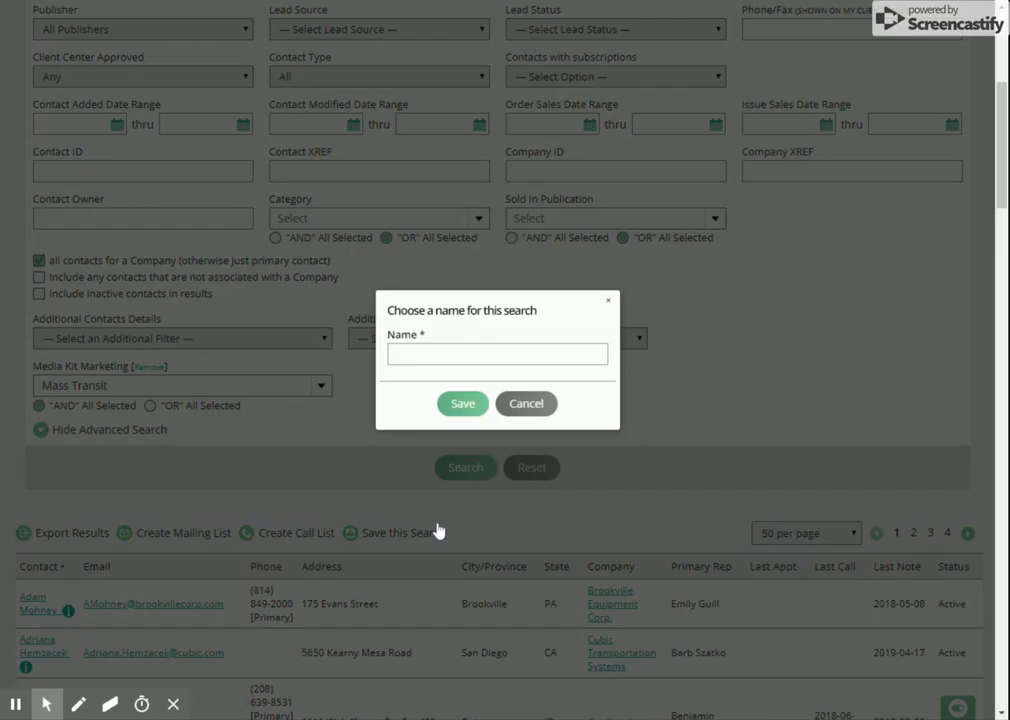
left_click(535, 407)
scroll(636, 424, "up", 5)
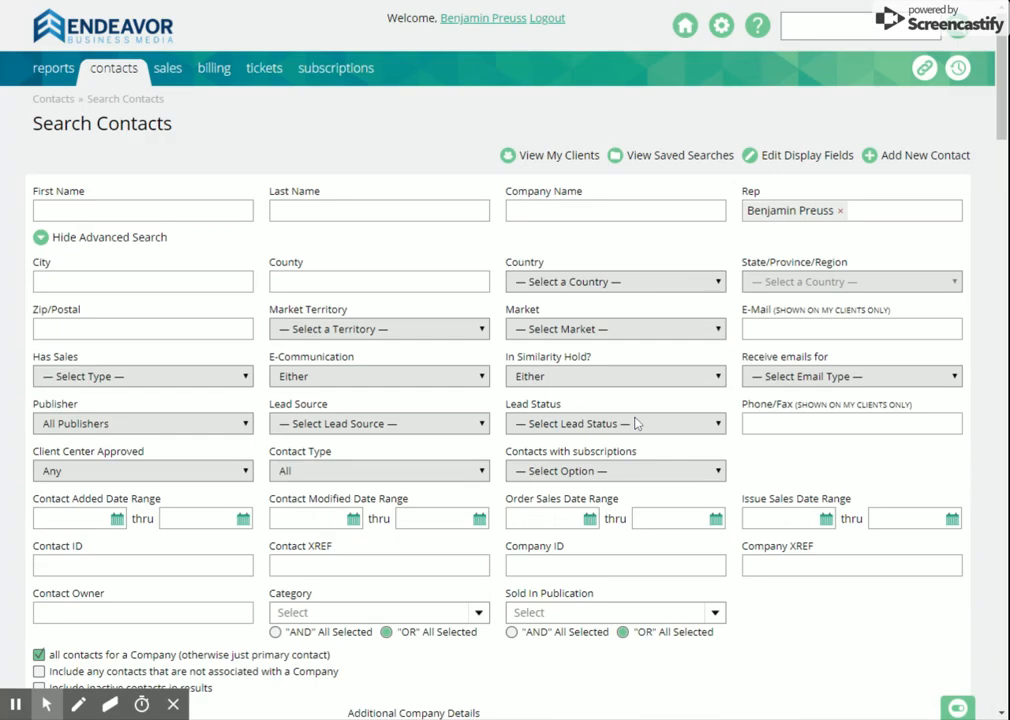